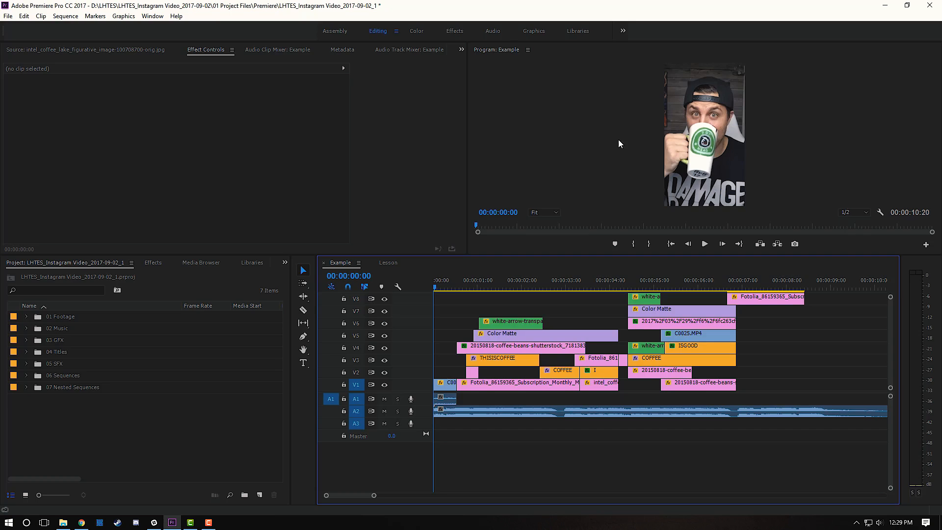
# - Open the new sequence settings with the custom Instagram Stories preset and review its editing mode, frame size and timebase
pyautogui.click(8, 15)
pyautogui.moveTo(48, 28)
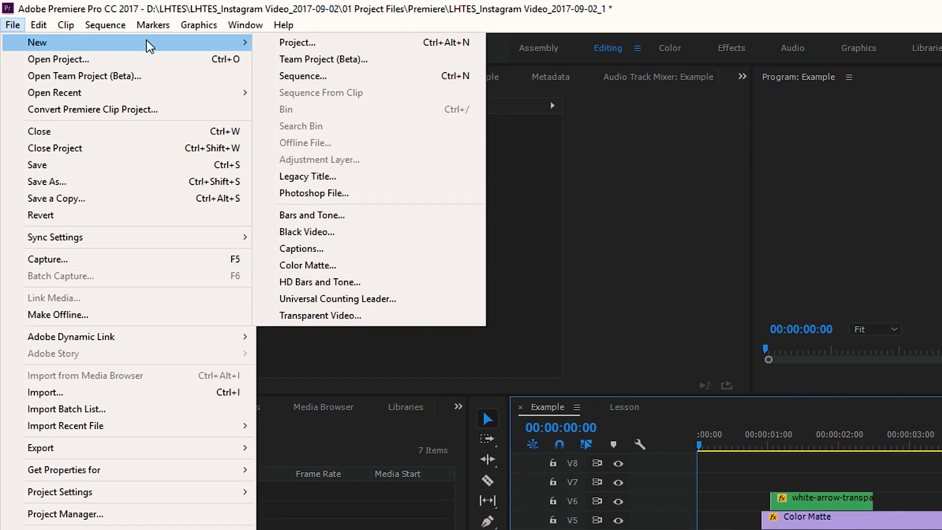
pyautogui.click(309, 76)
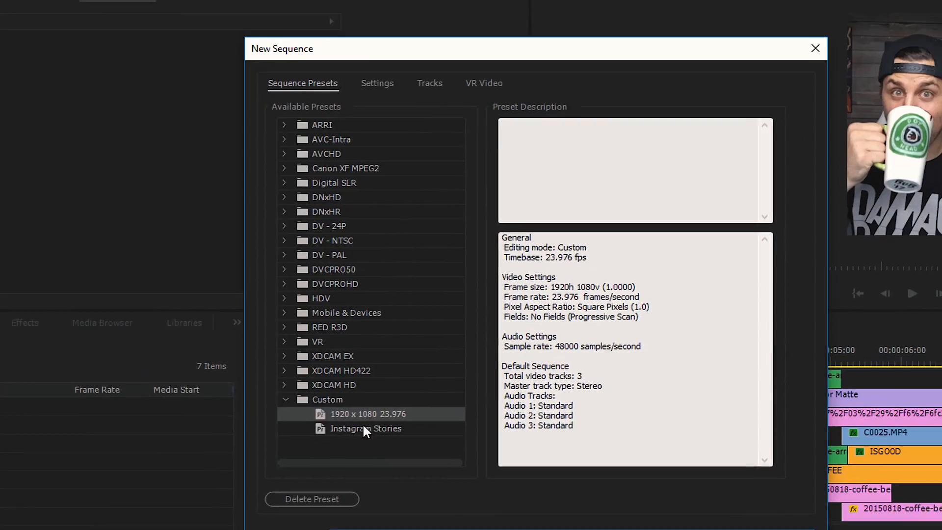
pyautogui.click(584, 512)
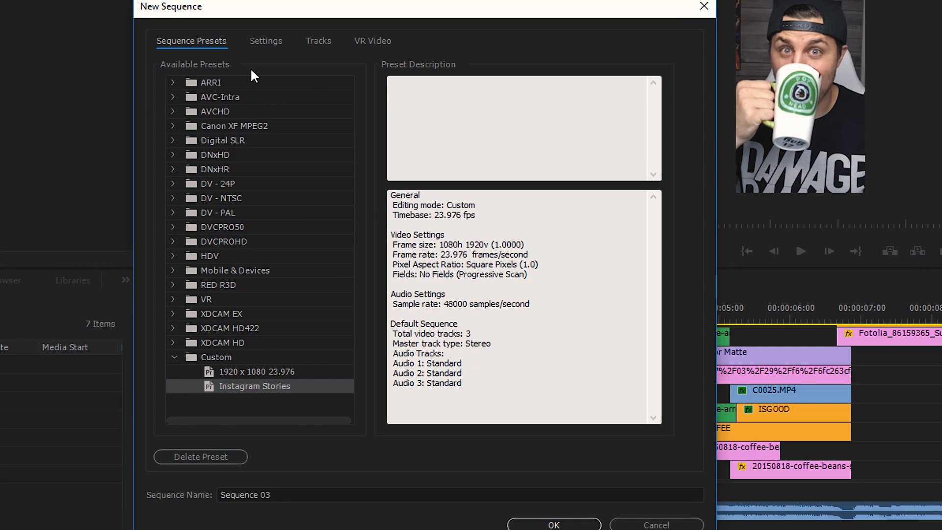
pyautogui.click(264, 40)
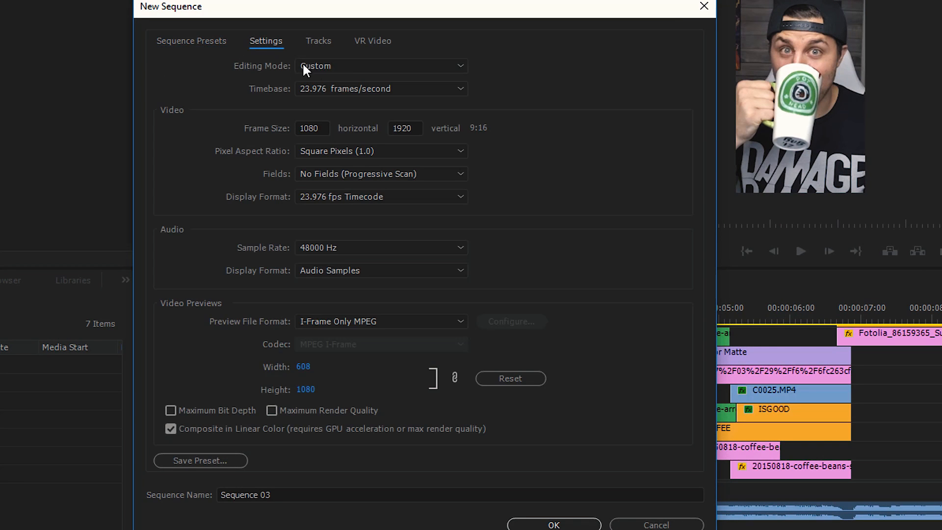
pyautogui.click(345, 66)
pyautogui.click(346, 66)
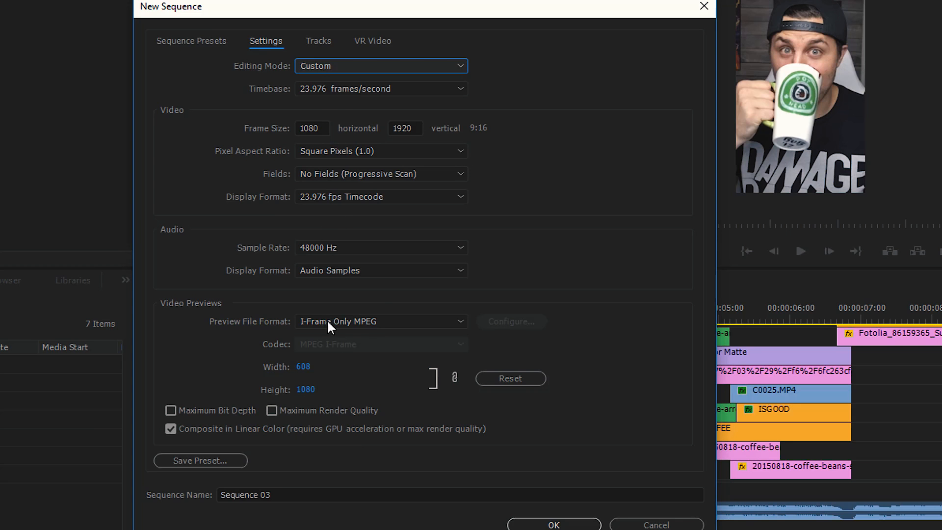
# - Look at the name and description fields for saving a sequence preset, find Instagram Stories among the custom presets, and close the dialog
pyautogui.click(199, 461)
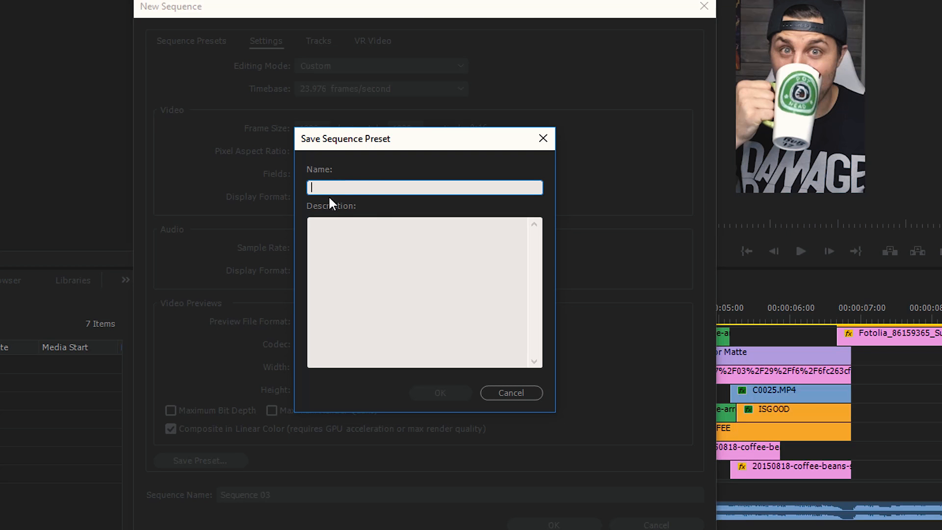
pyautogui.click(324, 223)
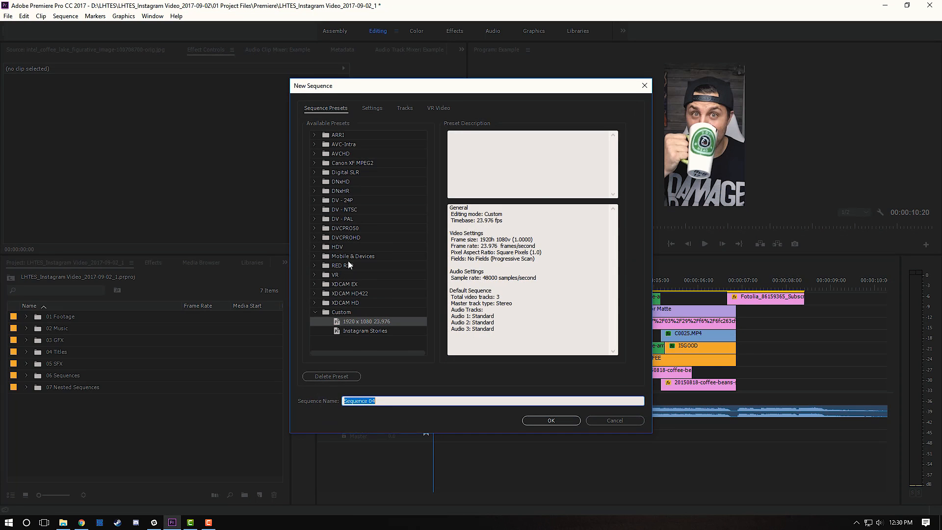
pyautogui.click(367, 332)
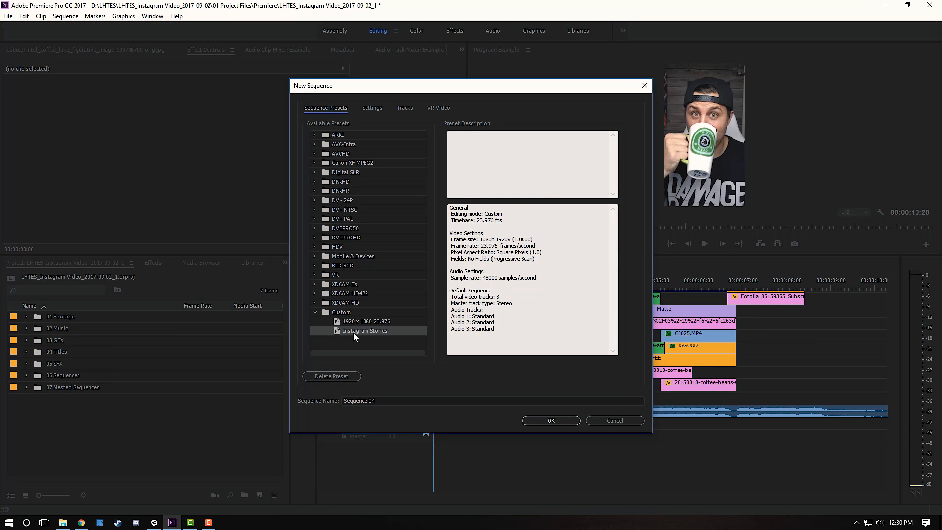
pyautogui.press('Escape')
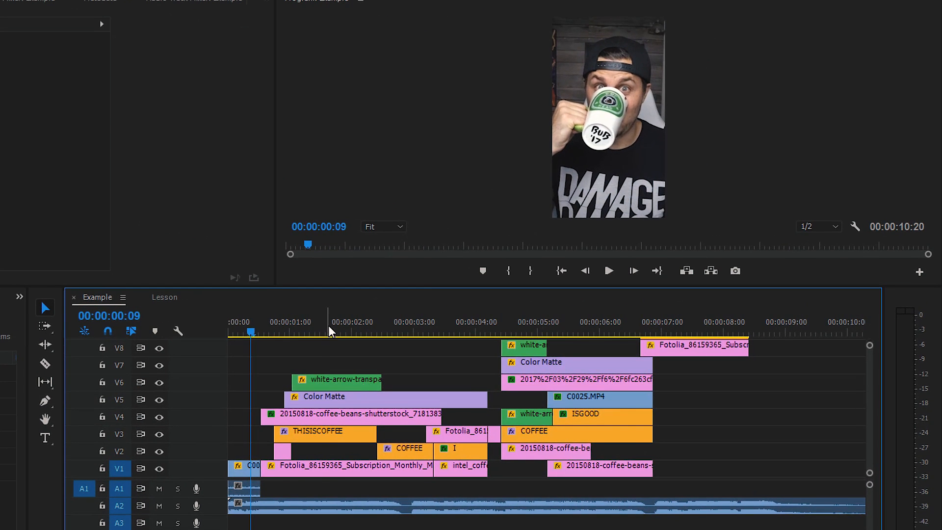
# - Move the playhead to 00:00:01:14 and inspect the THISISCOFFEE, COFFEE and I title clips in the Example sequence
pyautogui.click(327, 331)
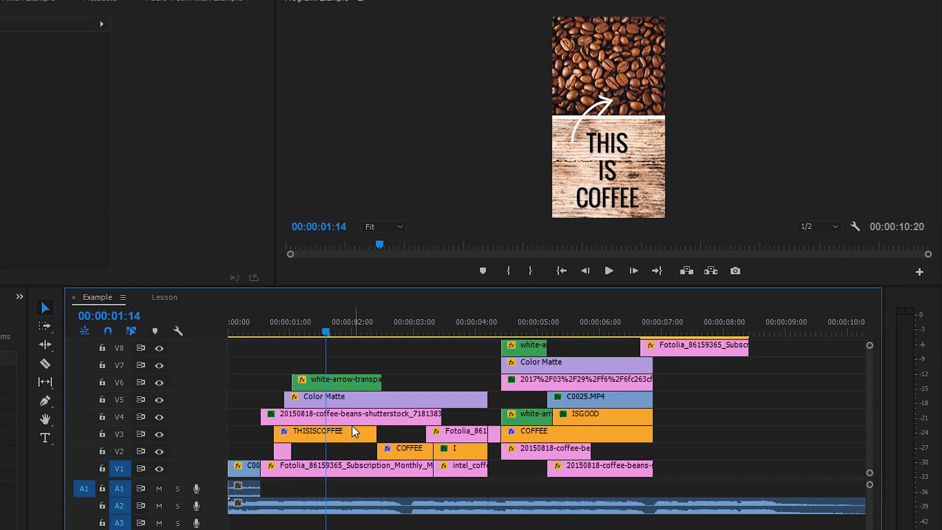
pyautogui.click(330, 435)
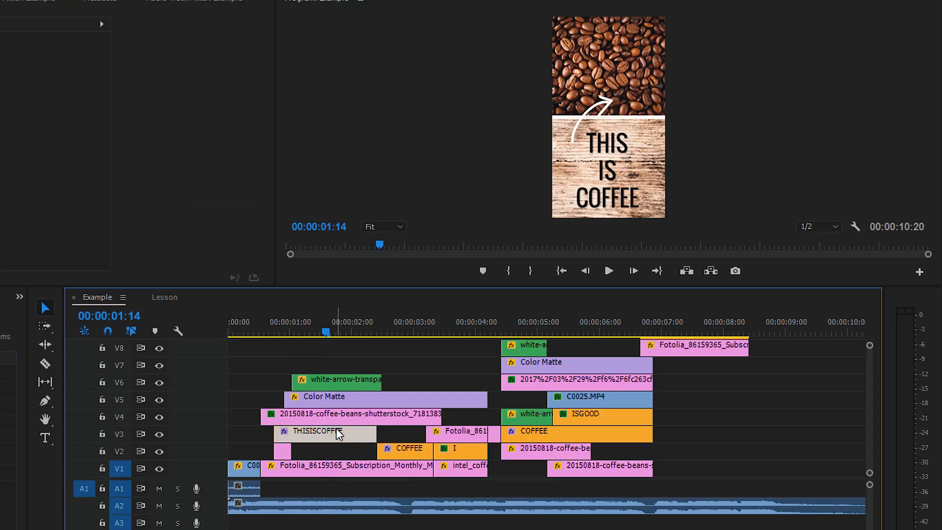
pyautogui.click(402, 455)
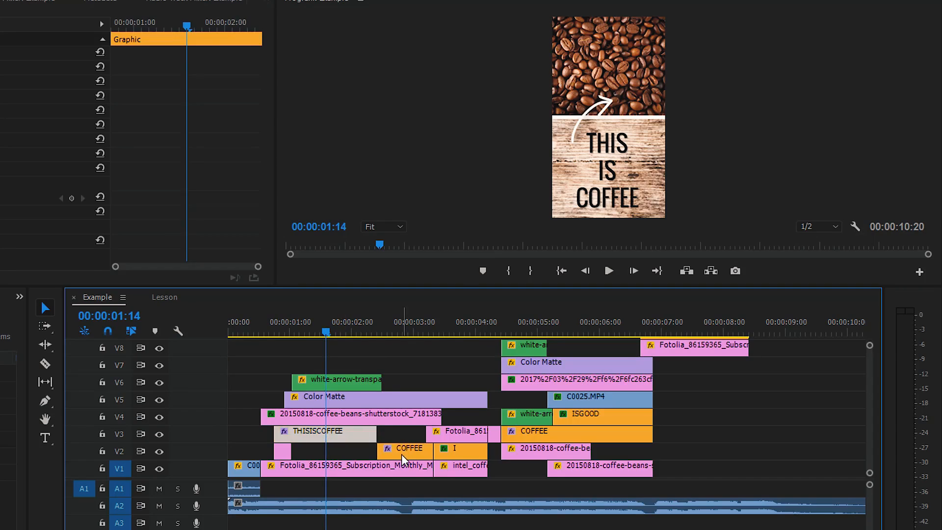
pyautogui.click(470, 458)
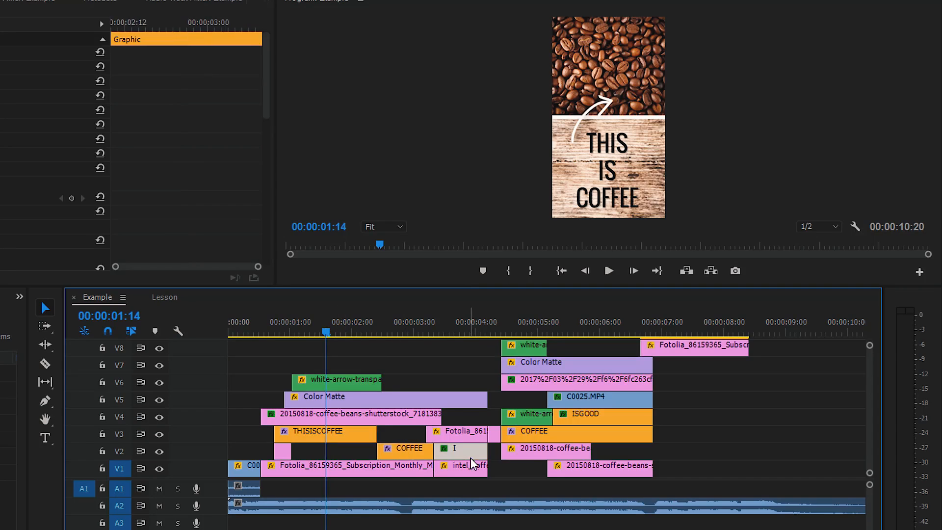
# - Inspect the background image, coffee bean, Color Matte and C0025.MP4 clips on the Example timeline
pyautogui.click(340, 466)
pyautogui.click(352, 416)
pyautogui.click(565, 449)
pyautogui.click(555, 365)
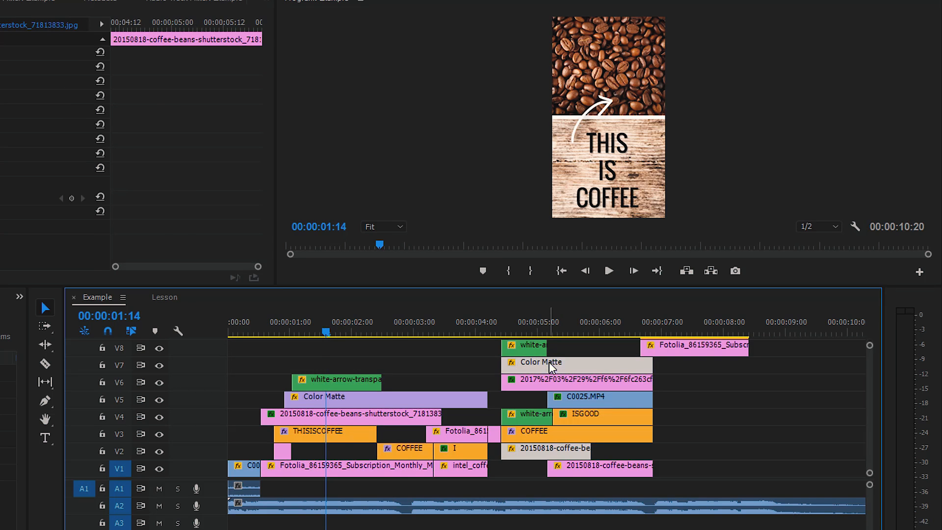
pyautogui.click(425, 398)
pyautogui.click(594, 395)
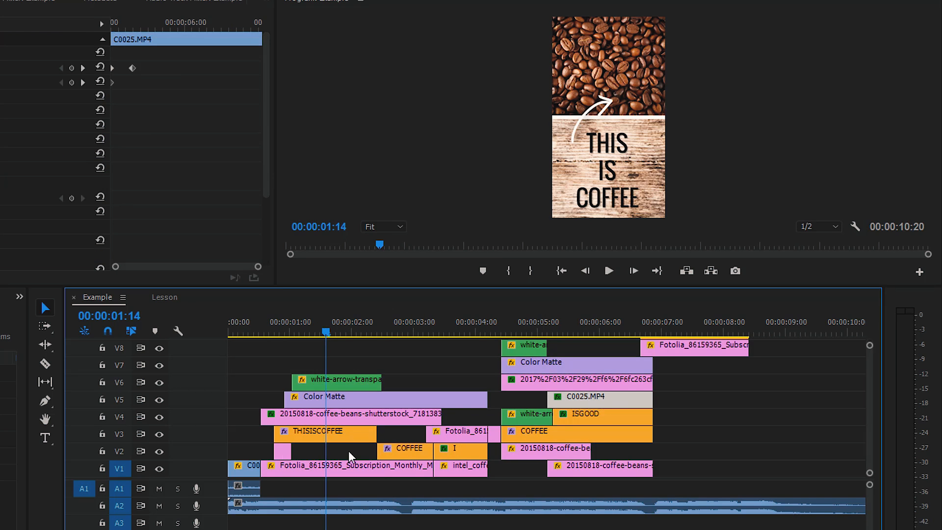
pyautogui.click(243, 468)
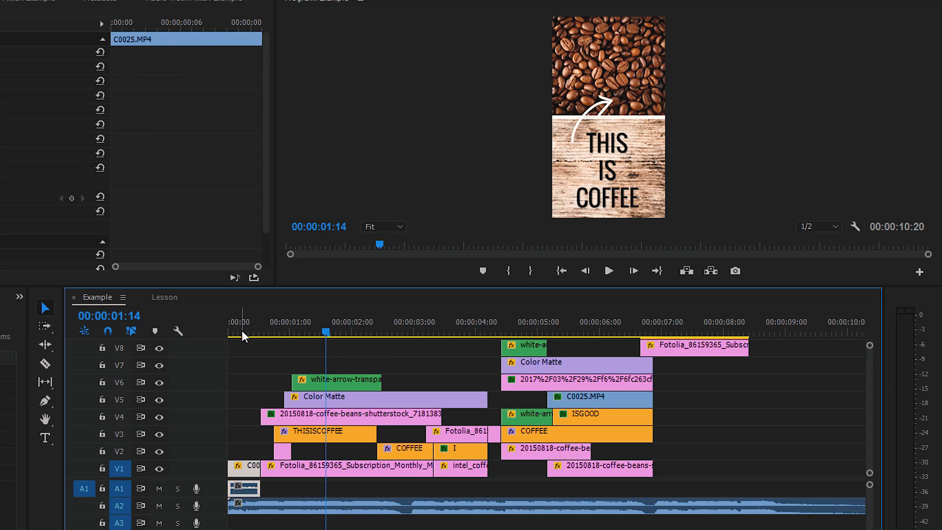
# - Scrub the Example sequence to preview the opening video and the IS GOOD shot, returning to 00:00:01:13
pyautogui.click(254, 333)
pyautogui.moveTo(573, 322)
pyautogui.mouseDown()
pyautogui.moveTo(605, 331)
pyautogui.moveTo(572, 333)
pyautogui.mouseUp()
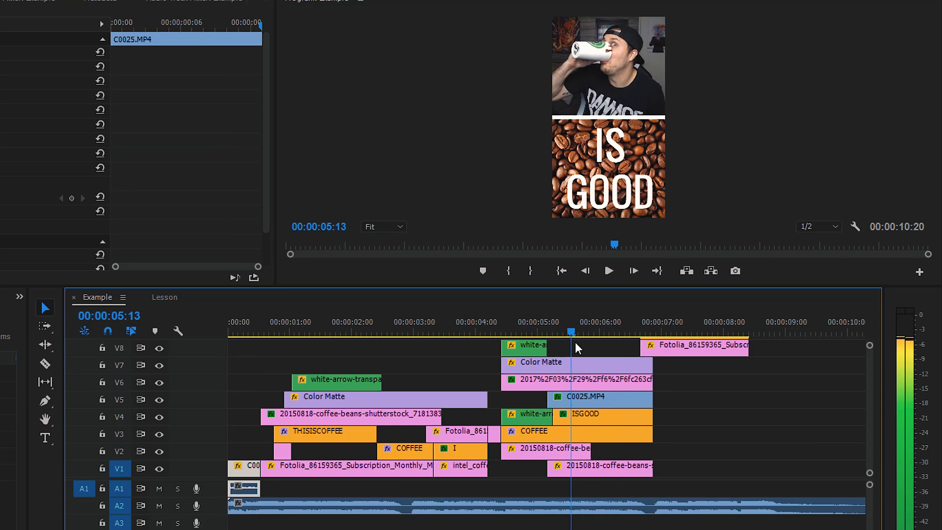
pyautogui.click(324, 330)
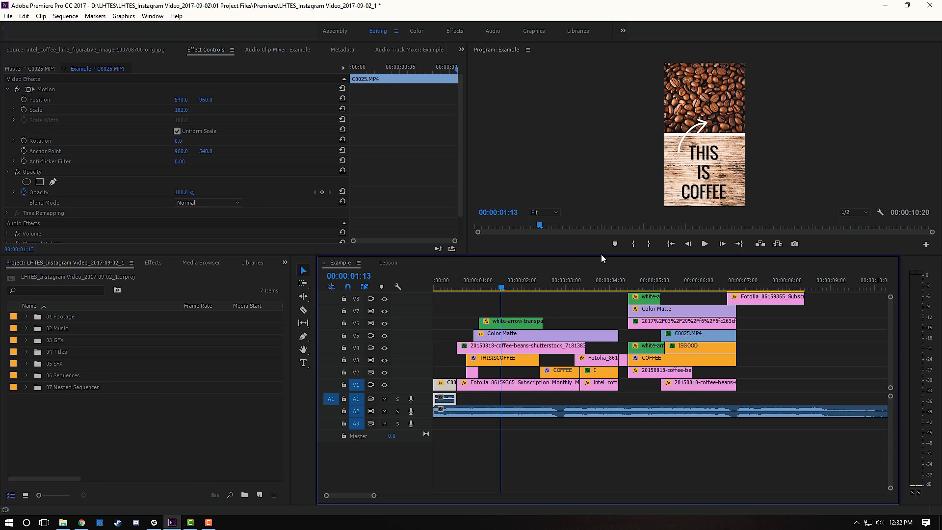
# - Select the coffee beans clip on V4 and examine its keyframe animation frame by frame from 00:00:00:22 to 00:00:01:01
pyautogui.click(473, 286)
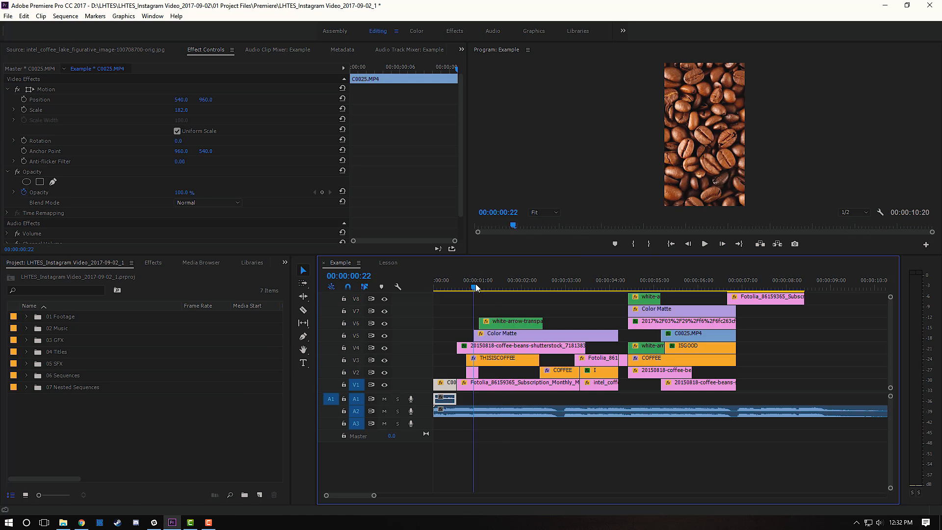
pyautogui.click(382, 386)
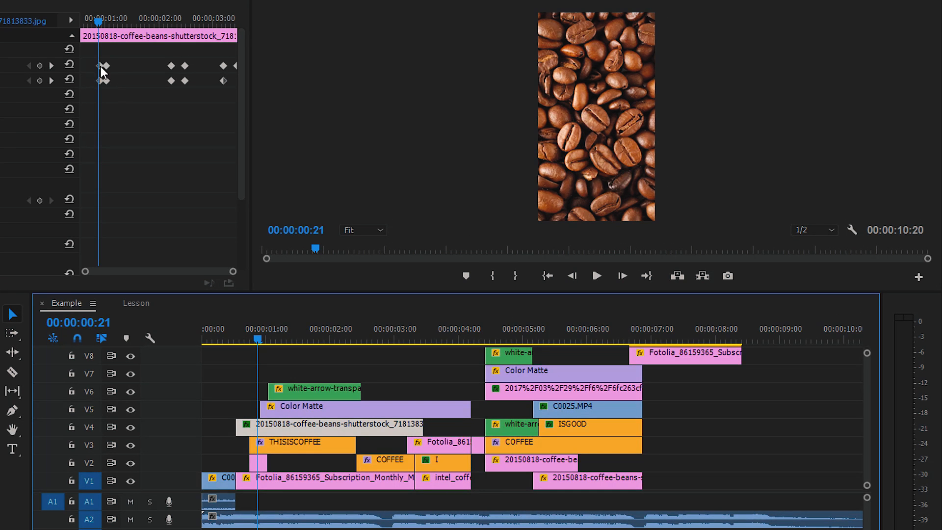
pyautogui.press('Right')
pyautogui.press('Right')
pyautogui.press('Right')
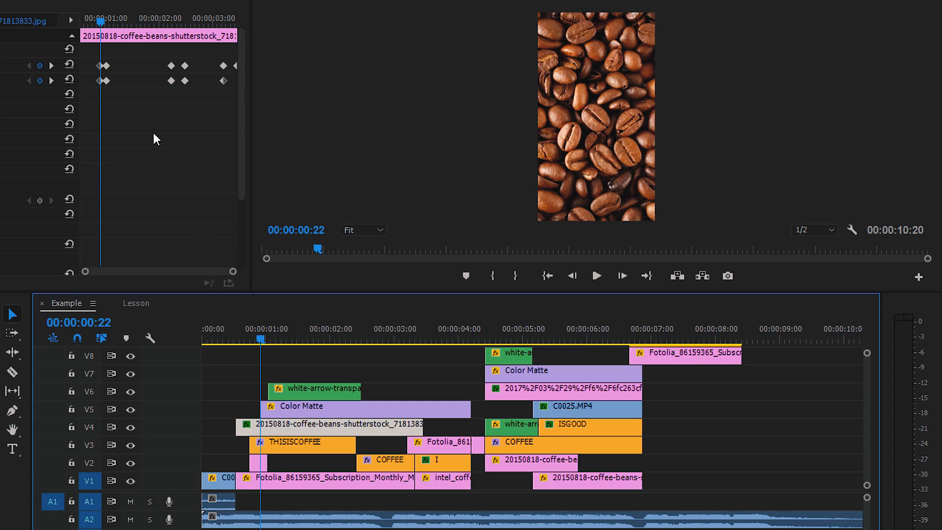
pyautogui.press('Right')
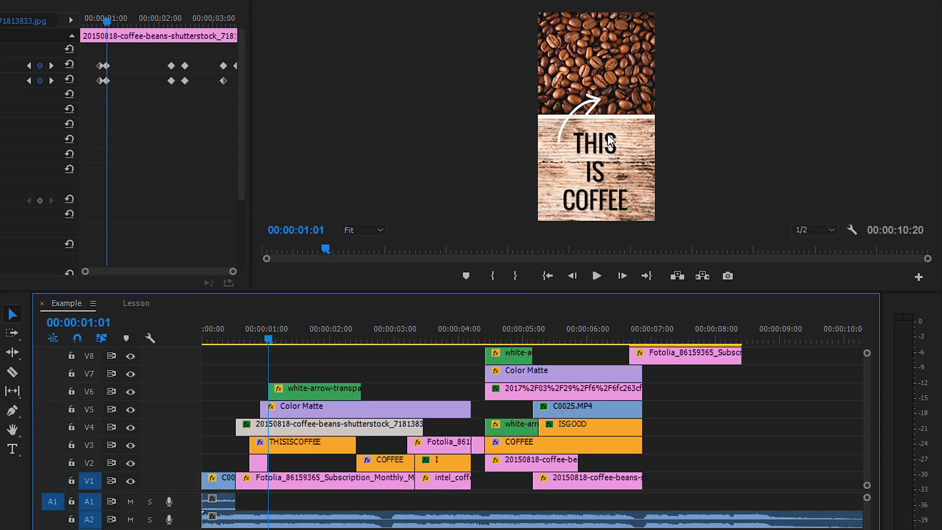
# - Inspect the Fotolia background clip on V1 while stepping back frame by frame to 00:00:00:22
pyautogui.press('Left')
pyautogui.click(281, 480)
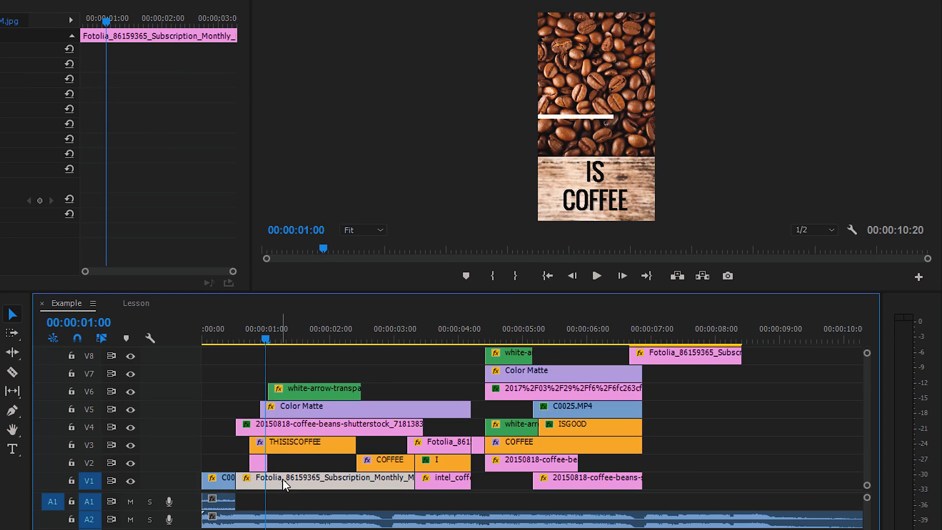
pyautogui.press('Left')
pyautogui.press('Left')
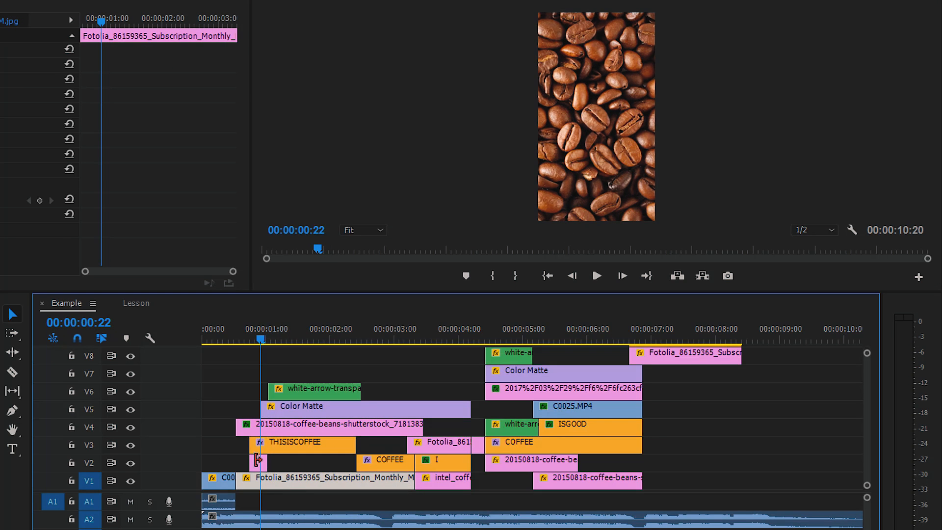
# - Examine the Color Matte clip on V5 and follow its dividing line animation frame by frame to 00:00:01:01
pyautogui.click(284, 410)
pyautogui.click(286, 388)
pyautogui.click(290, 406)
pyautogui.click(282, 428)
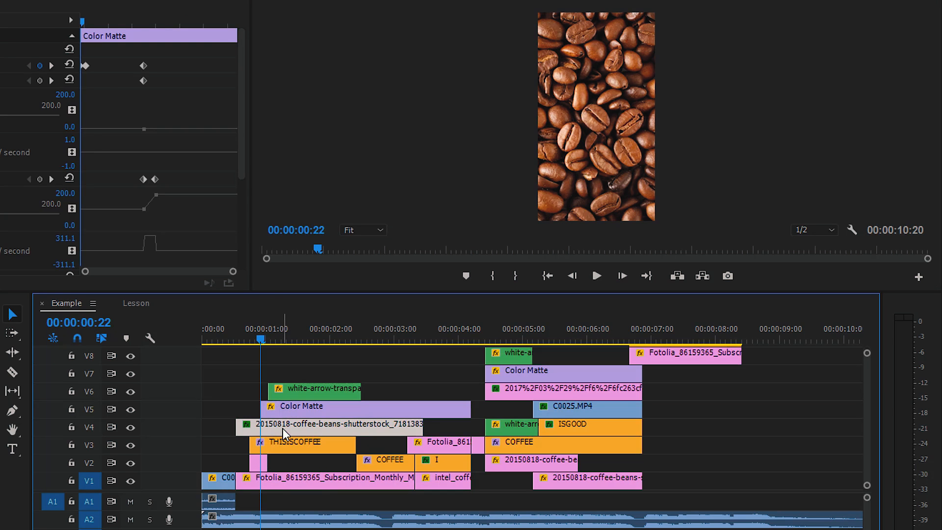
pyautogui.click(292, 411)
pyautogui.press('Right')
pyautogui.press('Right')
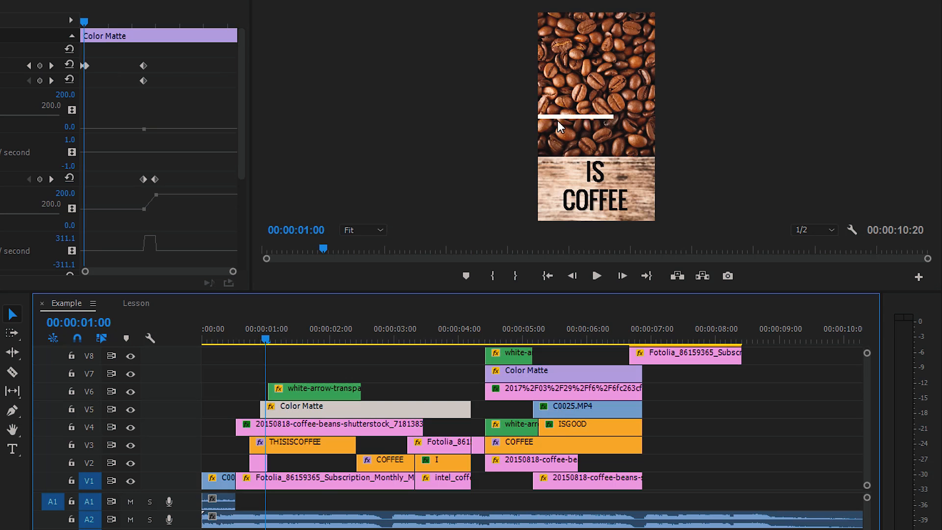
pyautogui.press('Right')
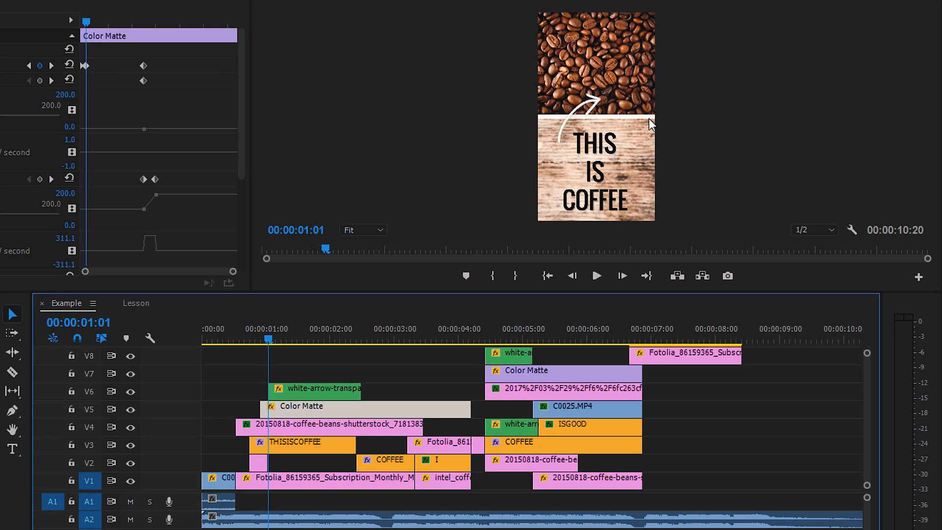
# - Replay the frames from 00:00:00:22 to 00:00:01:01 to examine the entrance of the white arrow clip on V6
pyautogui.click(302, 392)
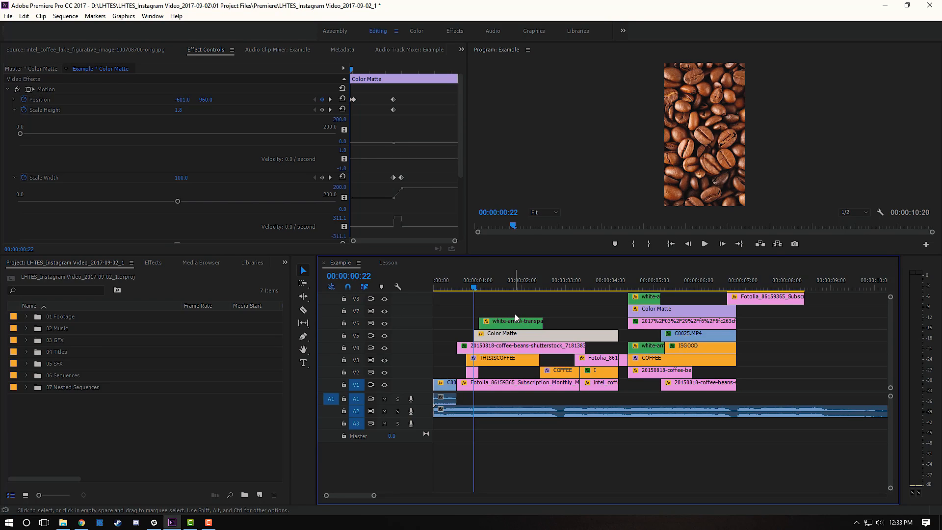
pyautogui.press('Right')
pyautogui.press('Right')
pyautogui.press('Right')
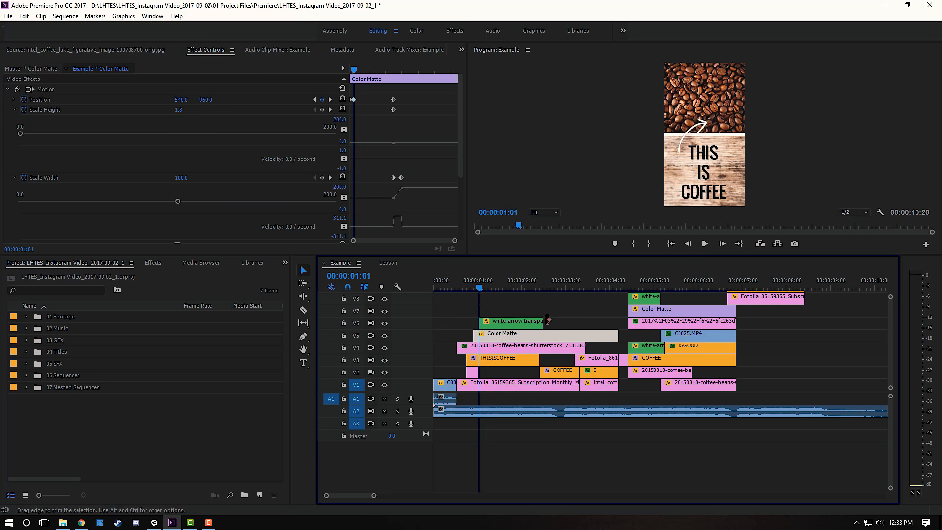
pyautogui.click(501, 324)
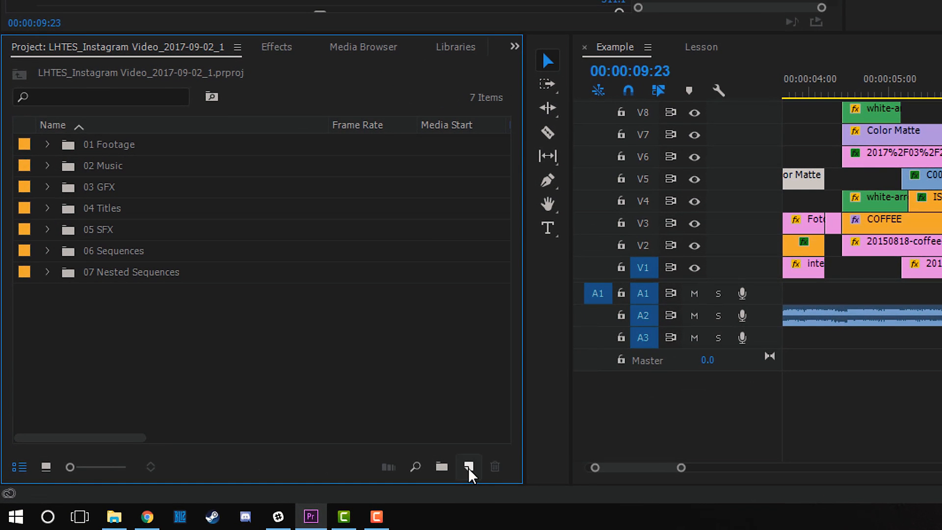
# - Create a white color matte of 1080 × 1920 at 23.976 fps with square pixels
pyautogui.click(469, 469)
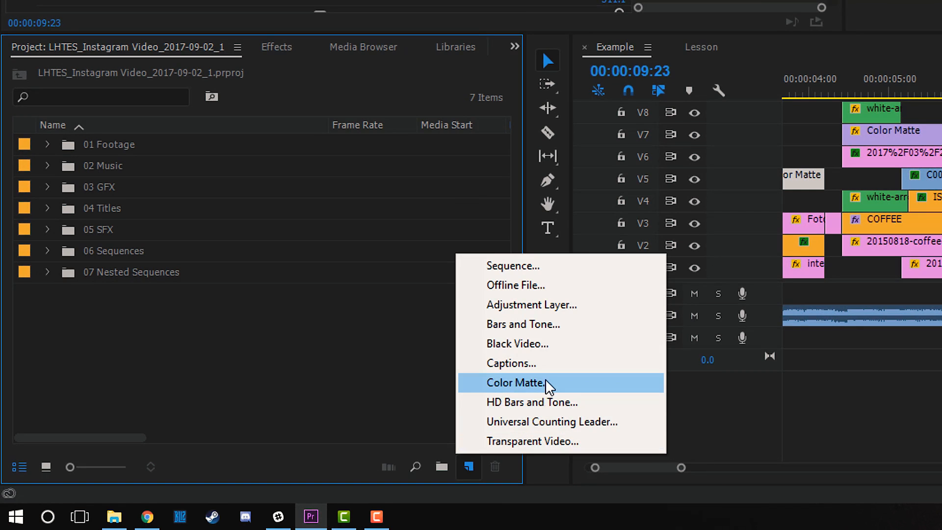
pyautogui.click(546, 387)
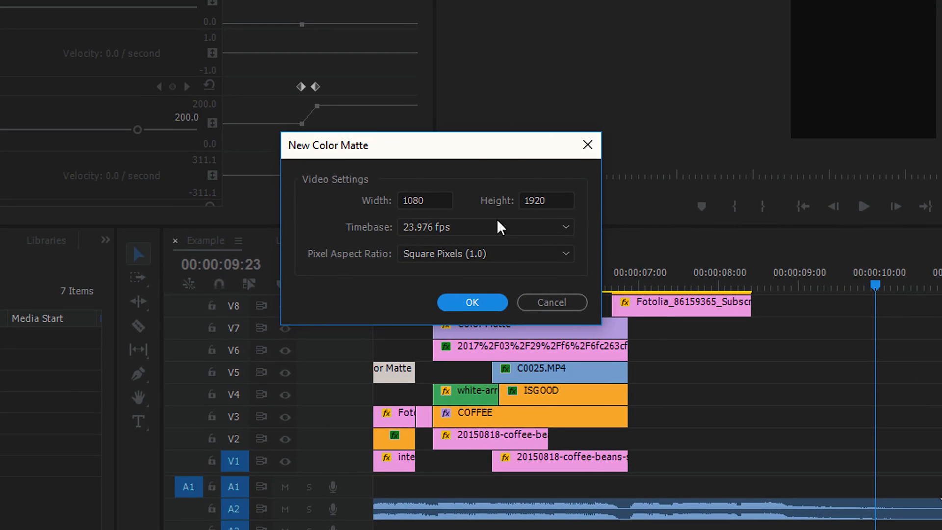
pyautogui.click(483, 300)
pyautogui.moveTo(305, 268); pyautogui.dragTo(167, 452)
pyautogui.click(637, 145)
# - Place the new color matte on track V2 at 00:00:09:23 and, with uniform scale off, set its scale height to 1.0
pyautogui.moveTo(59, 399); pyautogui.dragTo(733, 372)
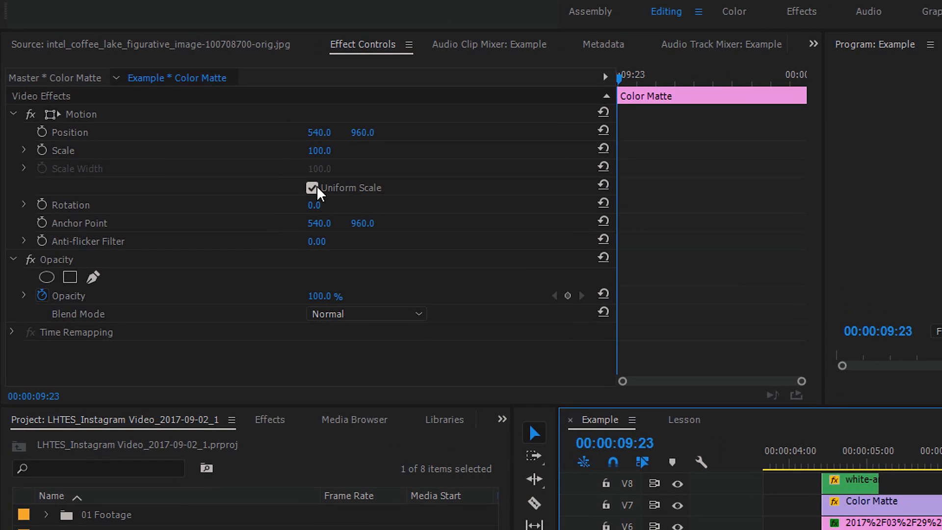
pyautogui.click(312, 187)
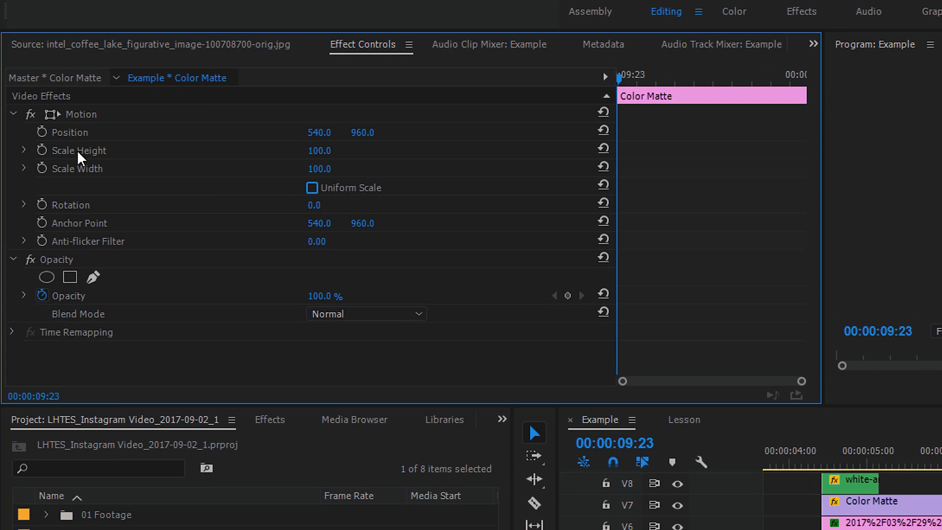
pyautogui.moveTo(315, 150); pyautogui.dragTo(231, 150)
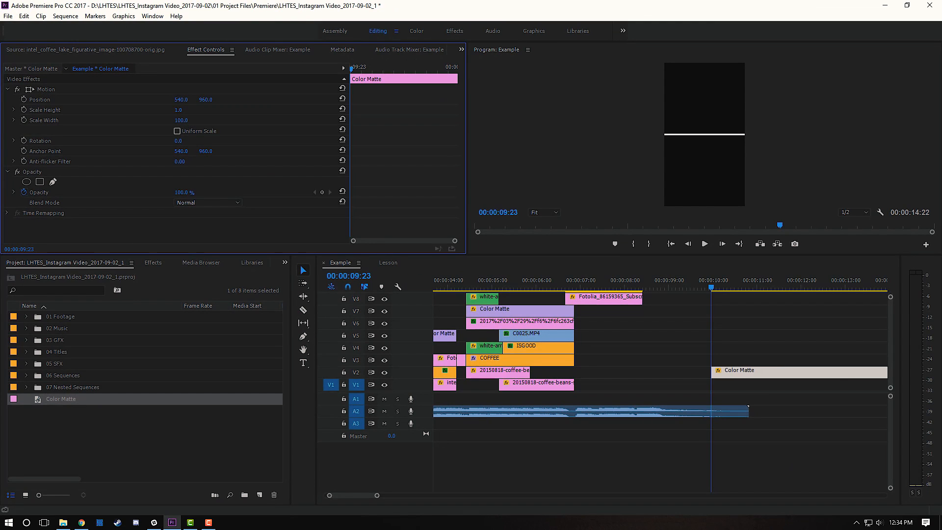
# - Set the new color matte's scale height to 2.0 and compare it with the vertical divider at 00:00:02:12
pyautogui.moveTo(130, 110); pyautogui.dragTo(130, 110)
pyautogui.moveTo(531, 288); pyautogui.dragTo(544, 288)
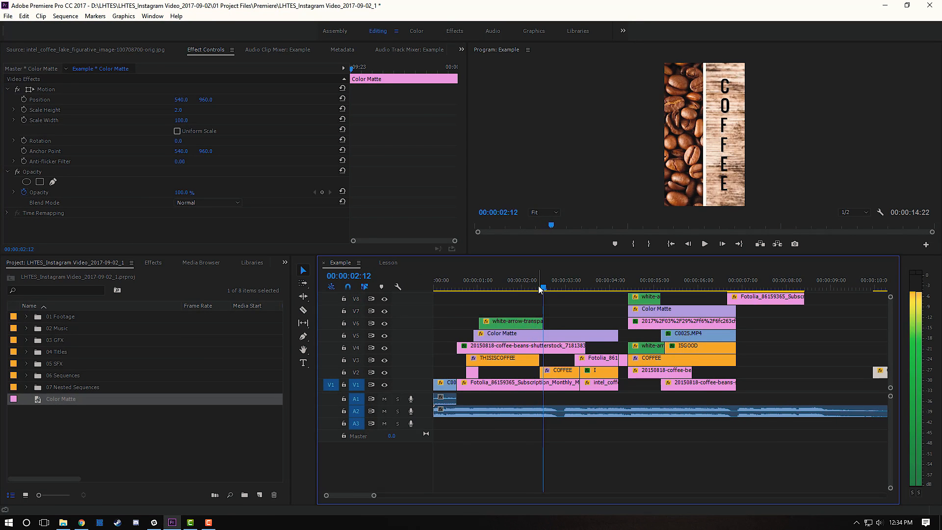
pyautogui.scroll(-4, 722, 296)
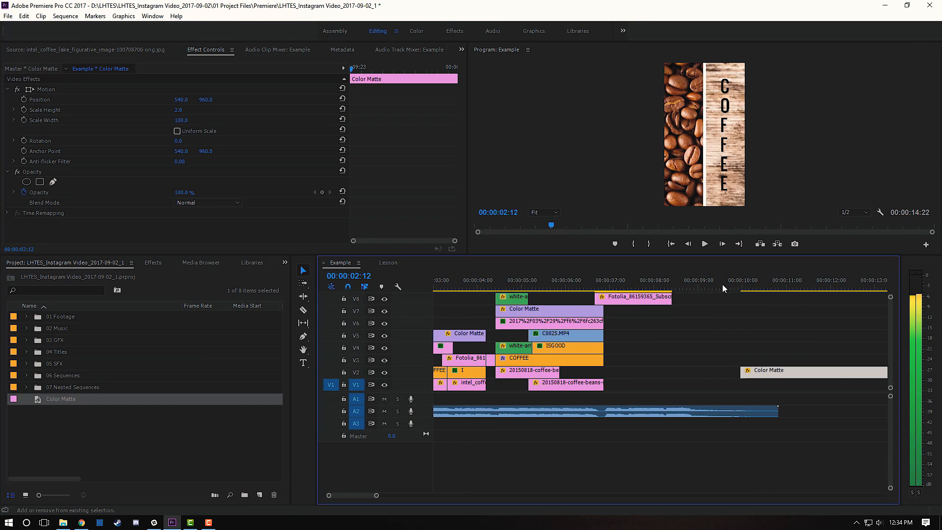
# - Start Scale Width and Rotation keyframes on the new color matte at 00:00:10:05
pyautogui.click(747, 294)
pyautogui.moveTo(748, 289); pyautogui.dragTo(759, 286)
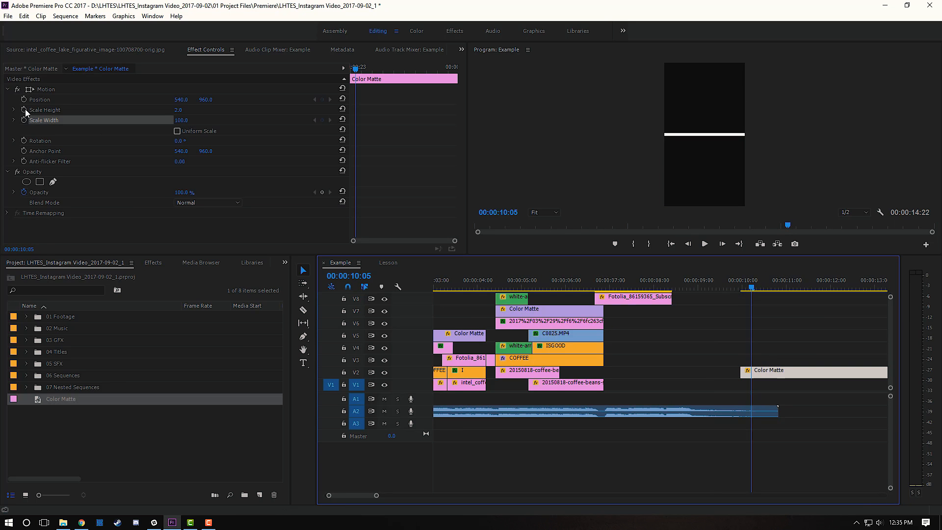
pyautogui.click(24, 121)
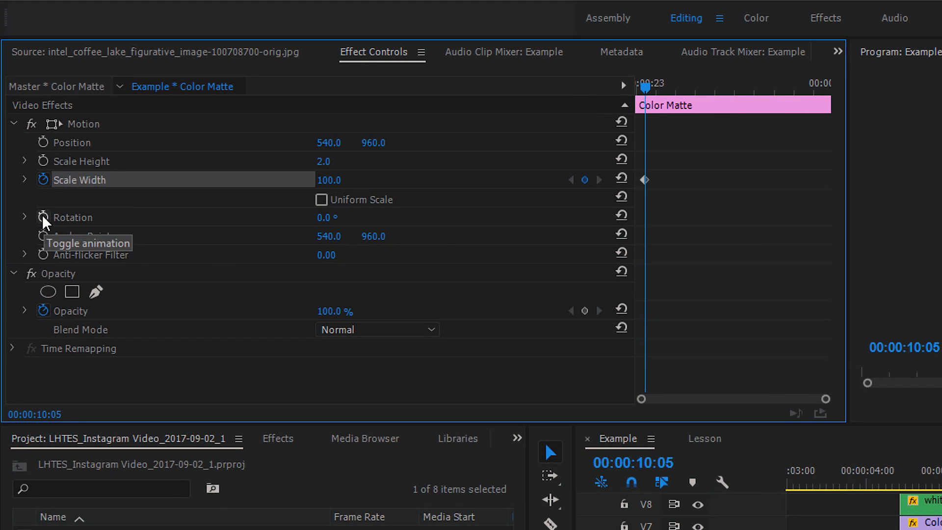
pyautogui.click(44, 217)
# - At 00:00:10:10, keyframe the color matte's rotation to 90° and its scale width to 193.0, and preview the turn
pyautogui.press('space')
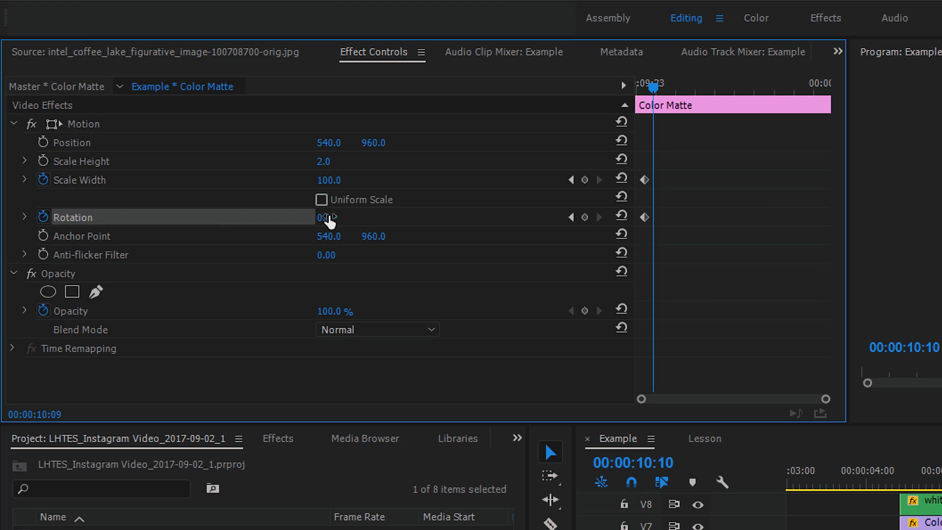
pyautogui.click(319, 217)
pyautogui.write('90')
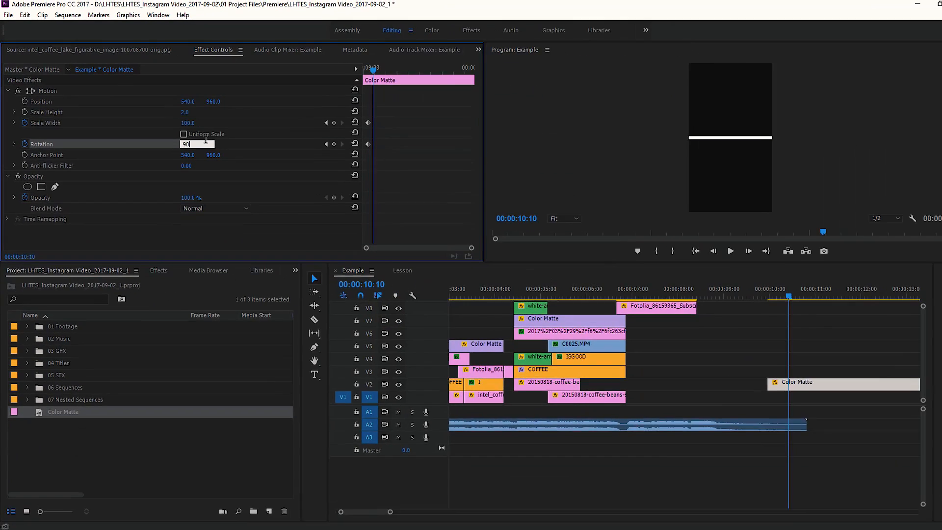
pyautogui.press('Return')
pyautogui.moveTo(180, 121); pyautogui.dragTo(207, 122)
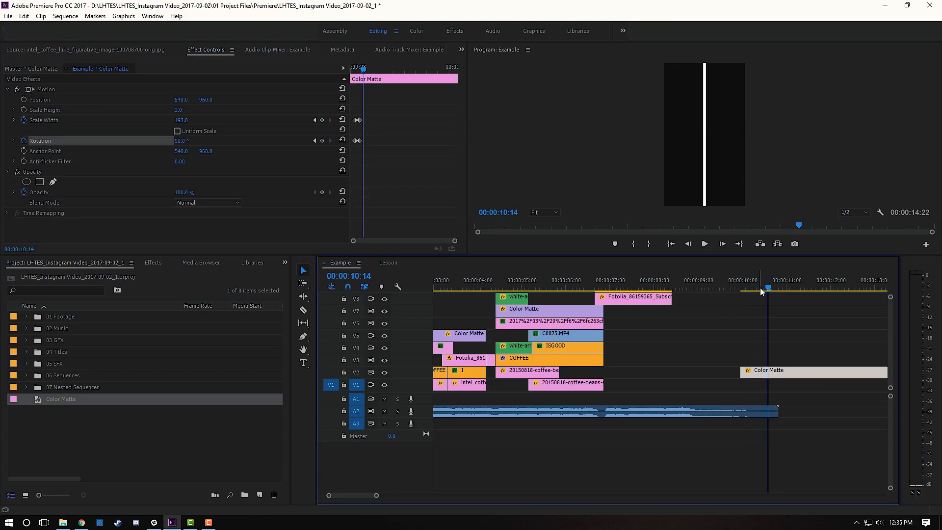
pyautogui.moveTo(766, 290); pyautogui.dragTo(756, 295)
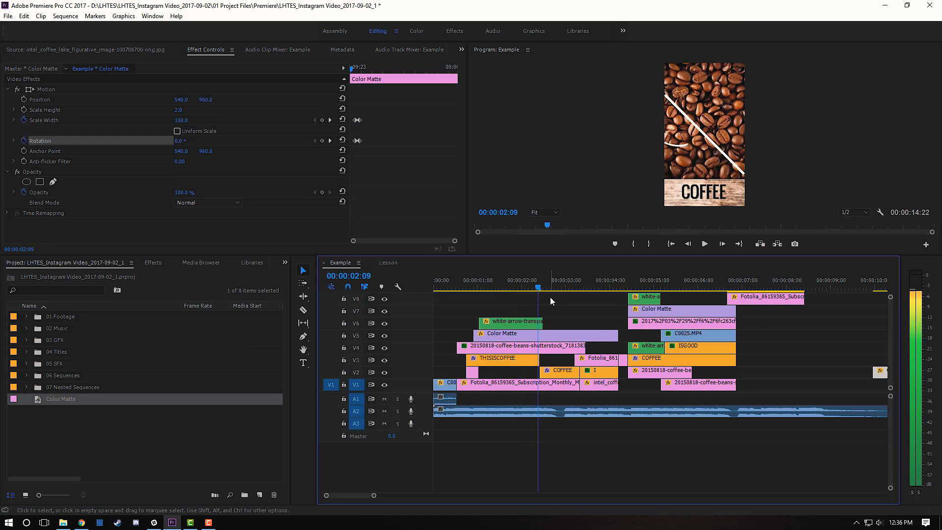
# - Examine the Position and Scale keyframes of the coffee beans clip on V4 from 00:00:02:06 to 00:00:02:12
pyautogui.click(536, 348)
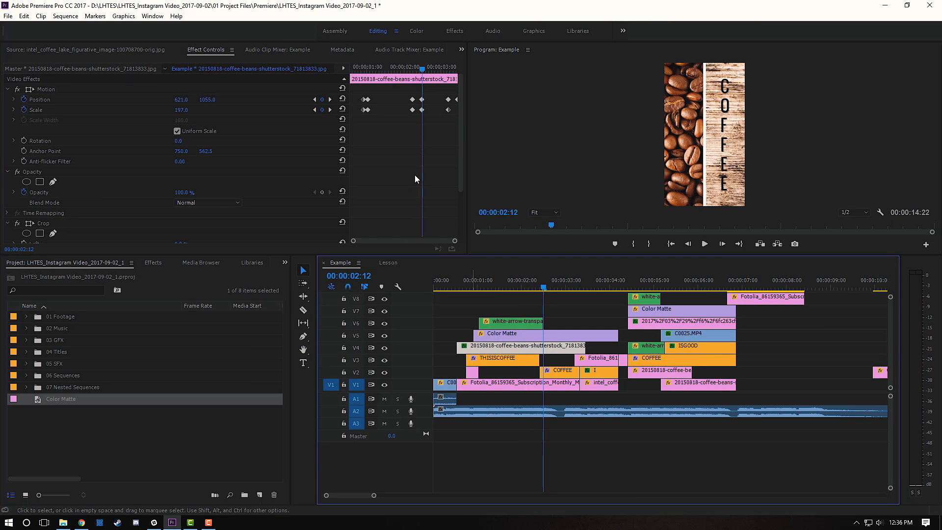
pyautogui.press('Left')
pyautogui.press('Left')
pyautogui.press('Left')
pyautogui.press('Left')
pyautogui.press('Left')
pyautogui.press('Left')
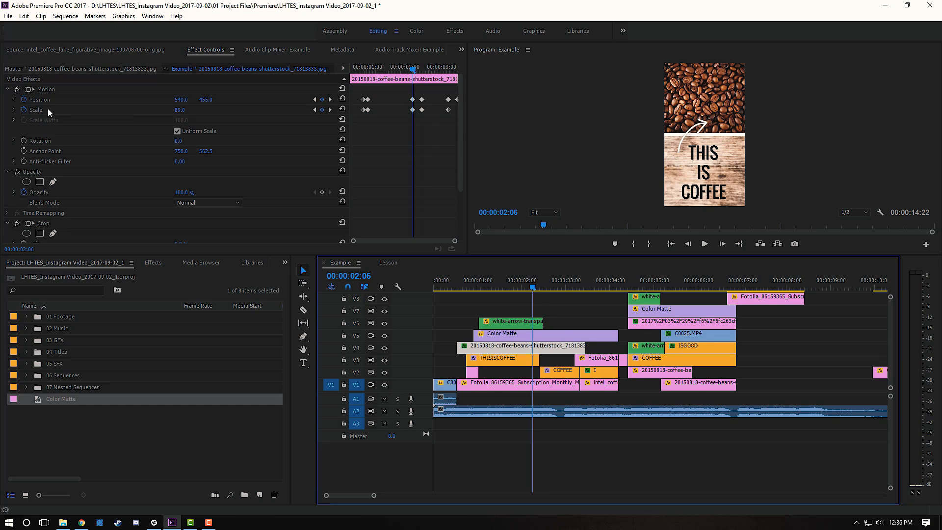
pyautogui.press('Right')
pyautogui.press('Right')
pyautogui.press('Right')
pyautogui.press('Right')
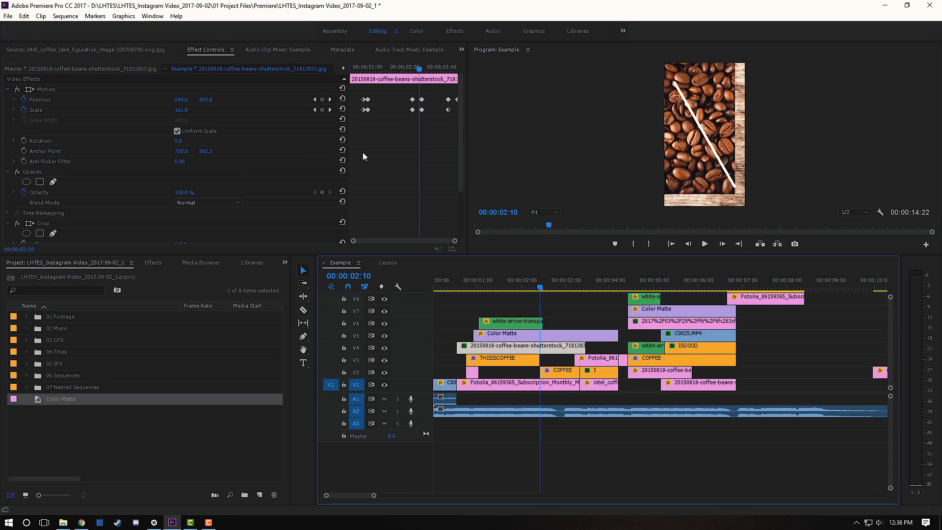
pyautogui.press('Left')
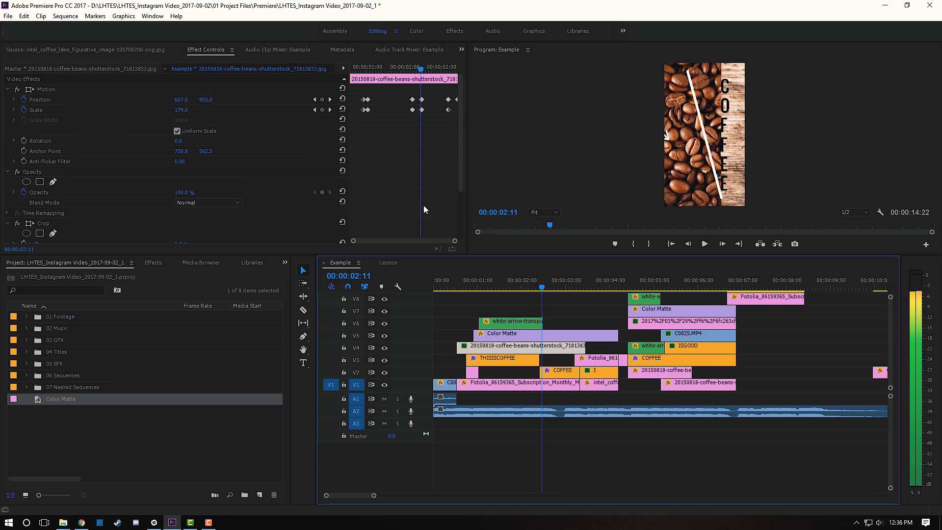
# - Examine the Crop effect's Right keyframes on the V4 coffee beans clip from 00:00:02:06 to 00:00:02:12
pyautogui.scroll(-5, 298, 215)
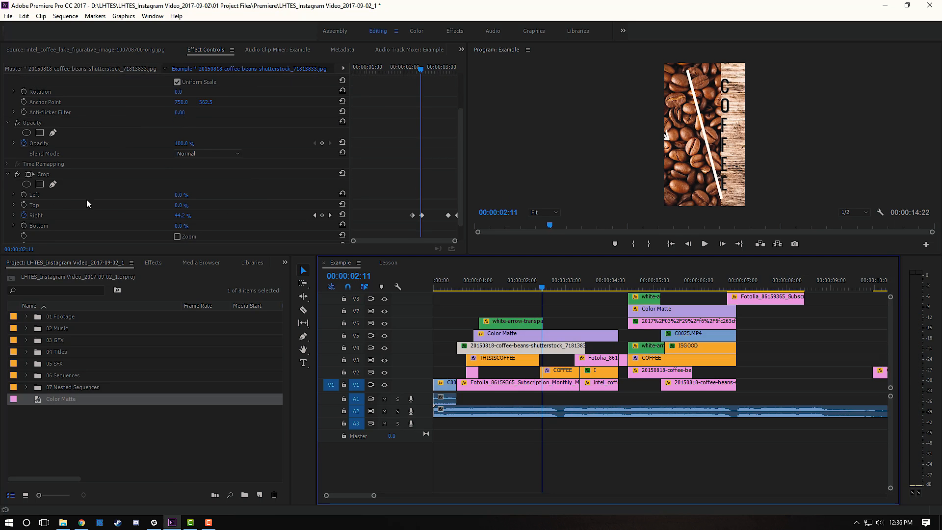
pyautogui.press('Left')
pyautogui.press('Left')
pyautogui.press('Left')
pyautogui.press('Left')
pyautogui.press('Left')
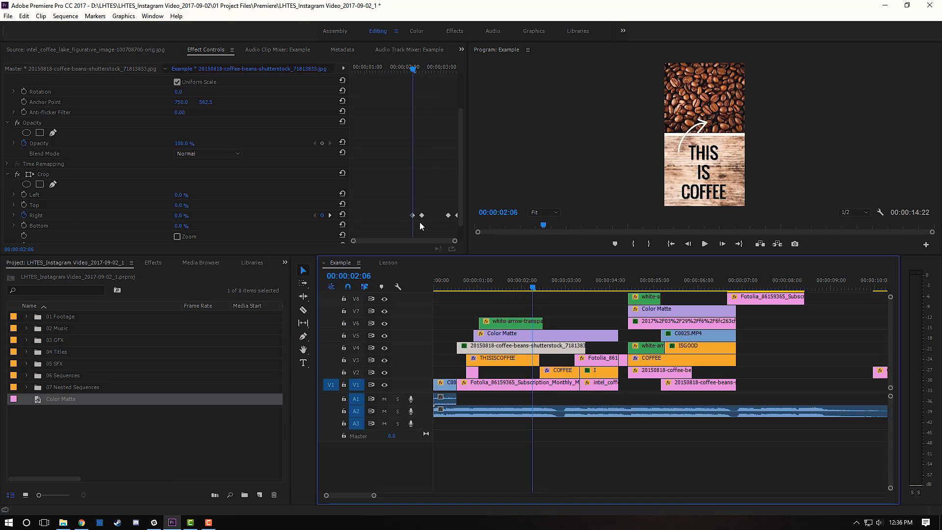
pyautogui.press('Right')
pyautogui.press('Right')
pyautogui.press('Right')
pyautogui.press('Right')
pyautogui.press('Right')
pyautogui.press('Right')
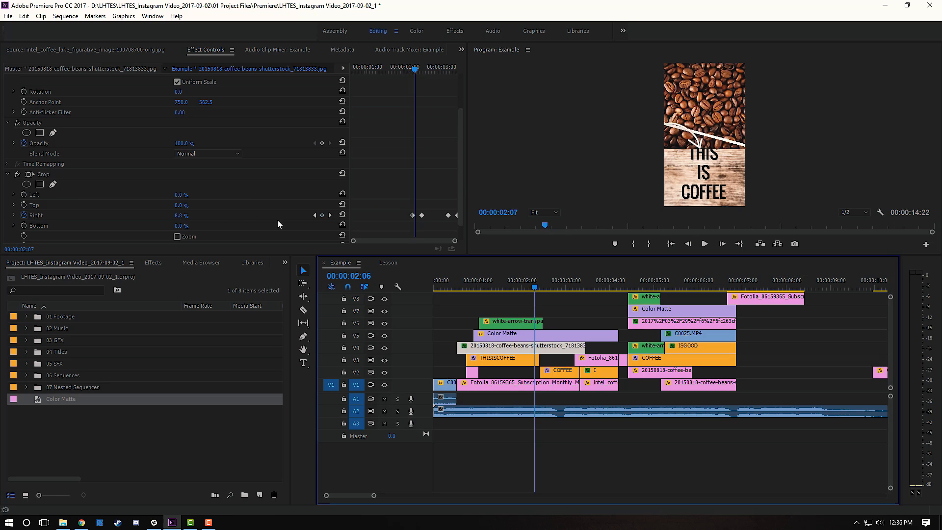
pyautogui.press('Left')
pyautogui.press('Left')
pyautogui.press('Left')
pyautogui.press('Left')
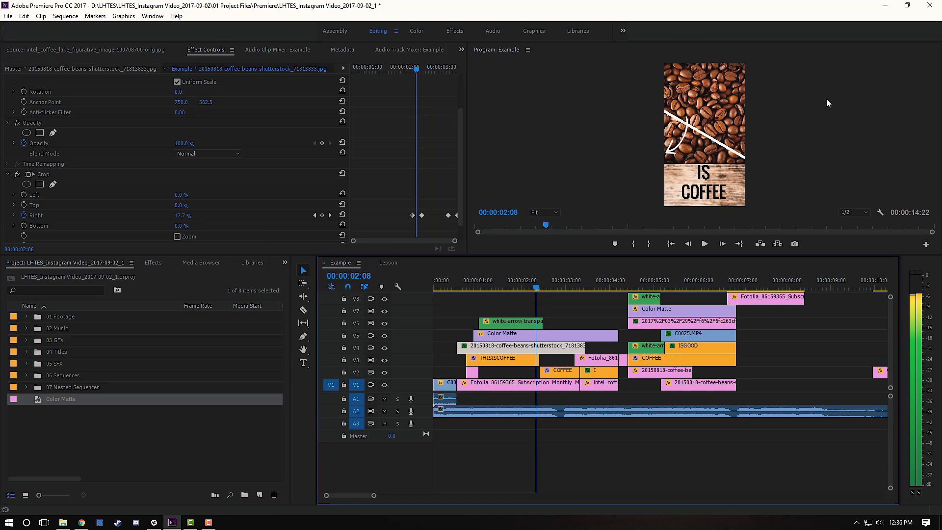
pyautogui.press('Right')
pyautogui.press('Right')
pyautogui.press('Right')
pyautogui.press('Right')
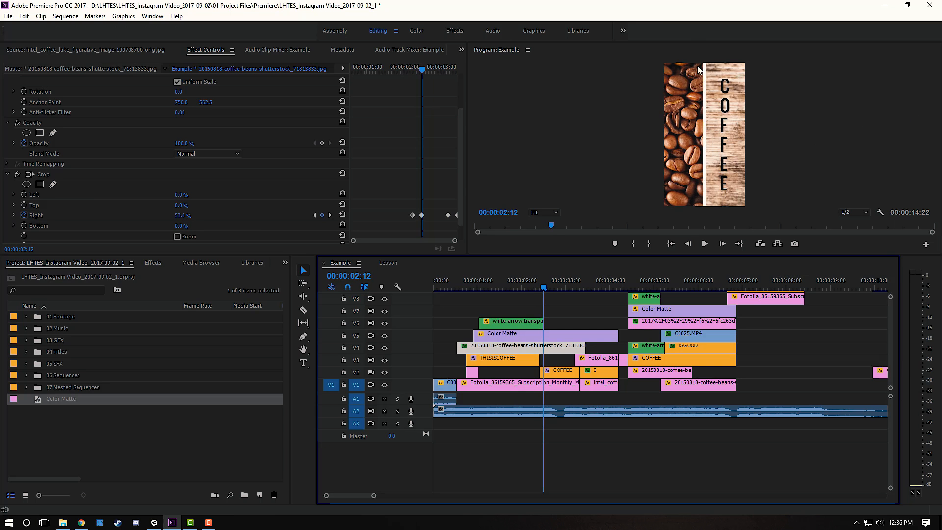
# - Replay the frames between 00:00:02:09 and 00:00:02:12 to compare the coffee beans crop with the rotating divider line
pyautogui.press('Left')
pyautogui.press('Left')
pyautogui.press('Left')
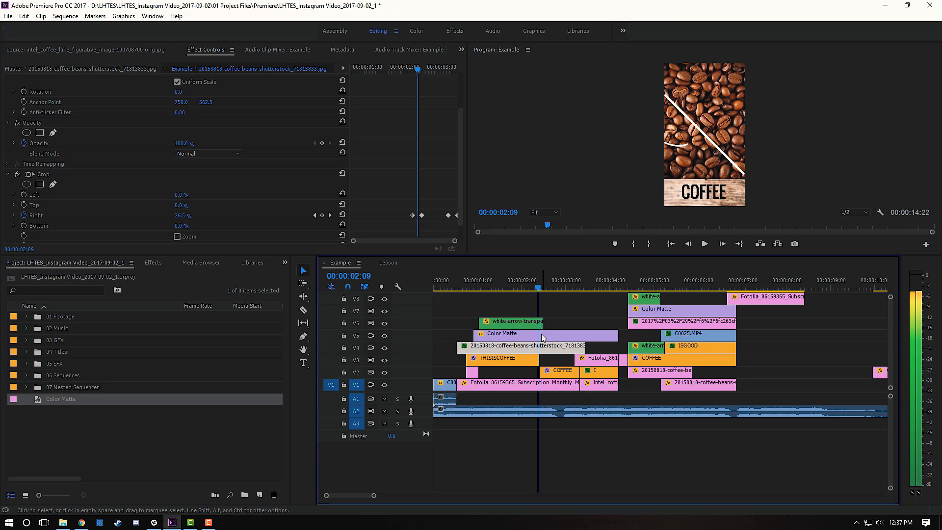
pyautogui.press('Right')
pyautogui.press('Right')
pyautogui.press('Right')
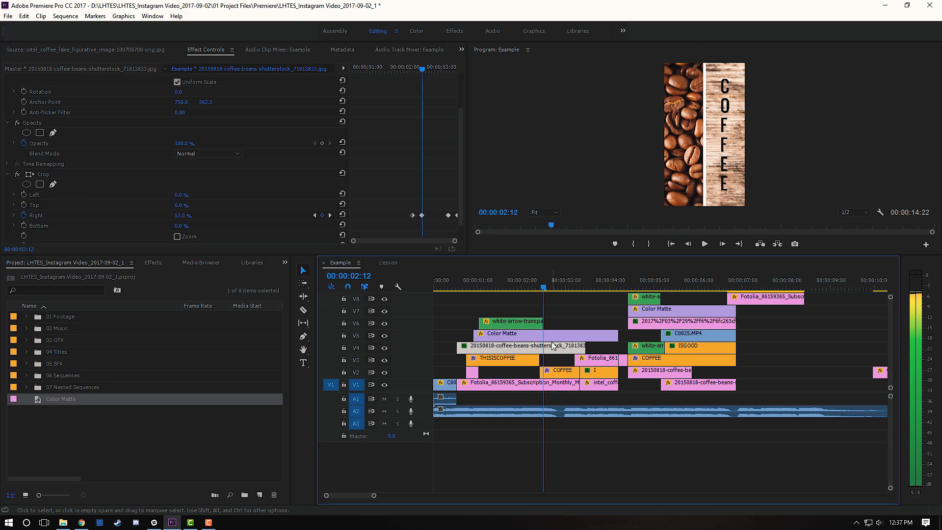
pyautogui.press('Left')
pyautogui.press('Left')
pyautogui.press('Left')
pyautogui.press('Right')
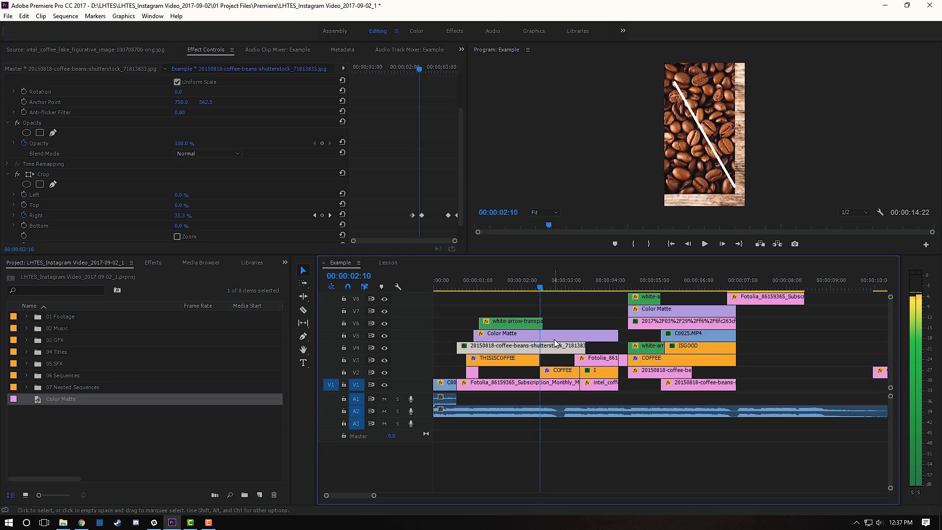
pyautogui.press('Left')
pyautogui.press('Right')
pyautogui.press('Right')
pyautogui.press('Right')
pyautogui.press('Right')
pyautogui.press('Left')
pyautogui.press('Left')
pyautogui.press('Right')
pyautogui.press('Left')
pyautogui.press('Right')
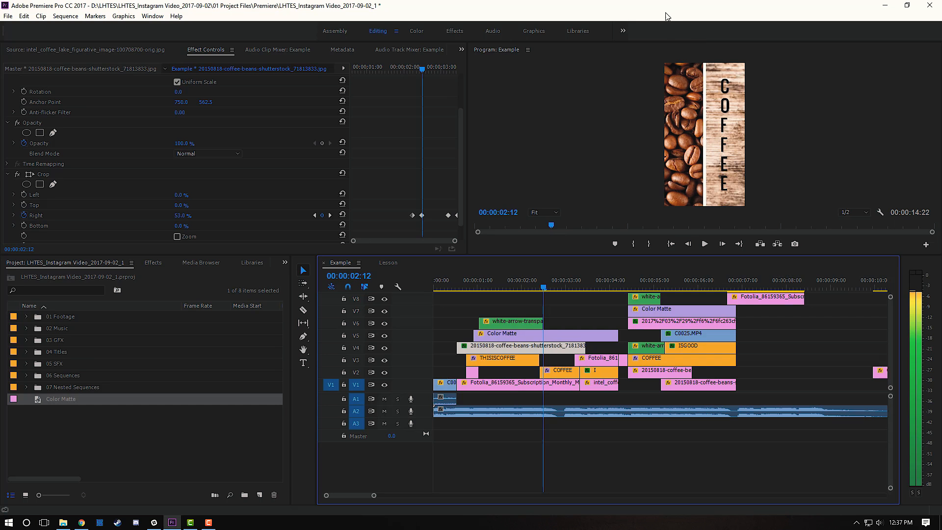
# - Select the Fotolia clip on V3 and examine its Position animation back to its first frame at 00:00:03:05
pyautogui.hotkey('shift', 'Down')
pyautogui.click(596, 361)
pyautogui.press('space')
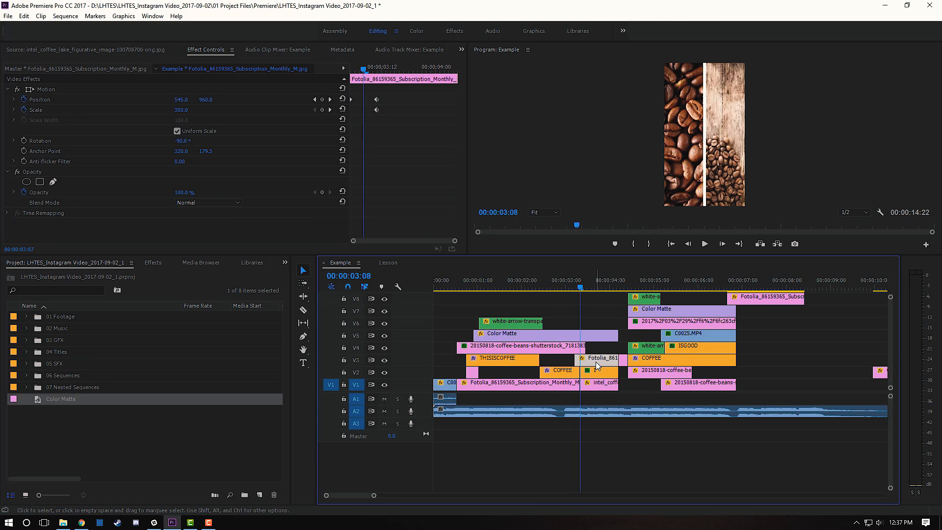
pyautogui.press('Left')
pyautogui.press('Left')
pyautogui.press('Left')
pyautogui.press('Left')
pyautogui.press('Left')
pyautogui.press('Left')
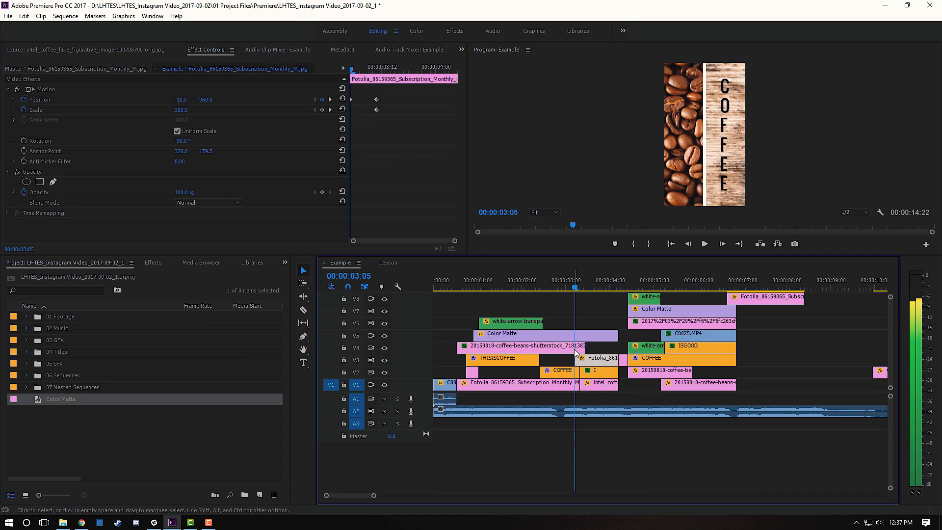
# - Examine how the coffee beans clip on V4 starts moving out just after 00:00:03:05
pyautogui.click(569, 347)
pyautogui.press('Right')
pyautogui.press('Right')
pyautogui.press('Right')
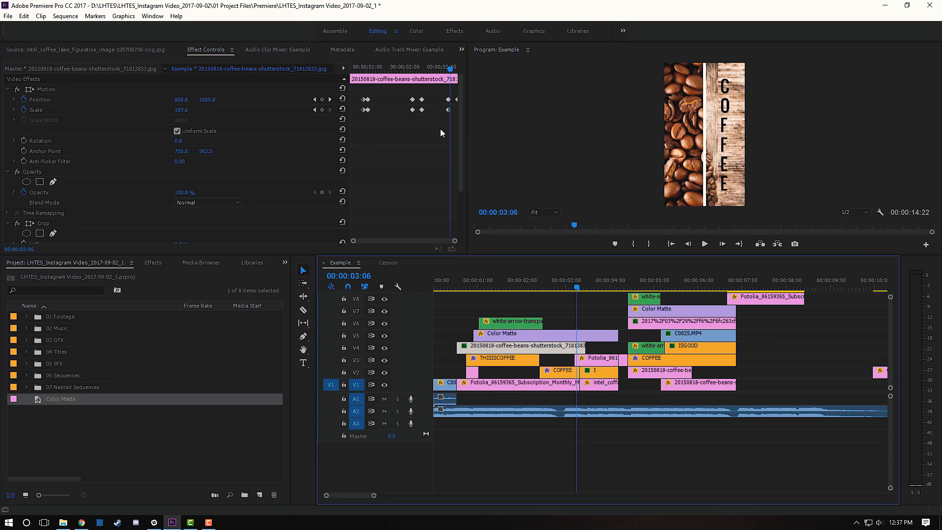
# - Reselect the Fotolia clip on V3 and step through its entrance between 00:00:03:06 and 00:00:03:08
pyautogui.click(595, 362)
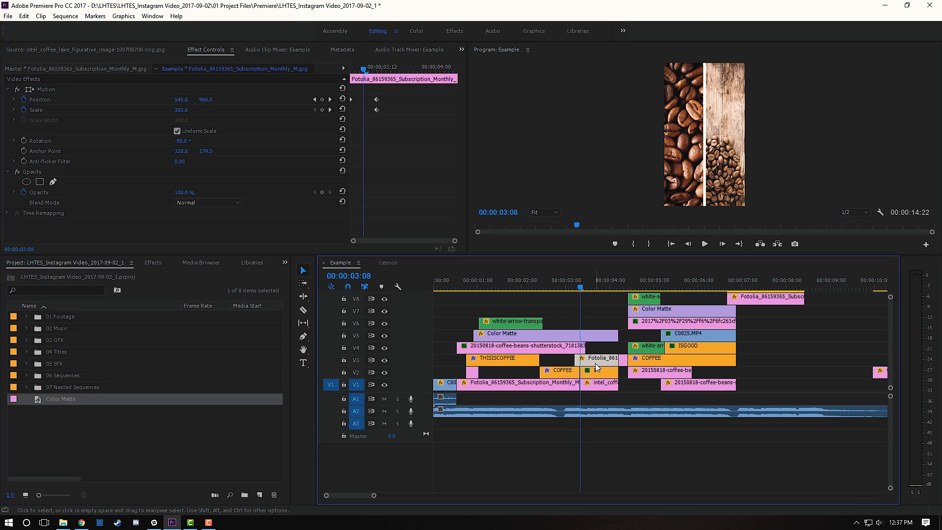
pyautogui.press('Right')
pyautogui.press('Right')
pyautogui.press('Left')
pyautogui.press('Left')
pyautogui.press('Left')
pyautogui.press('Left')
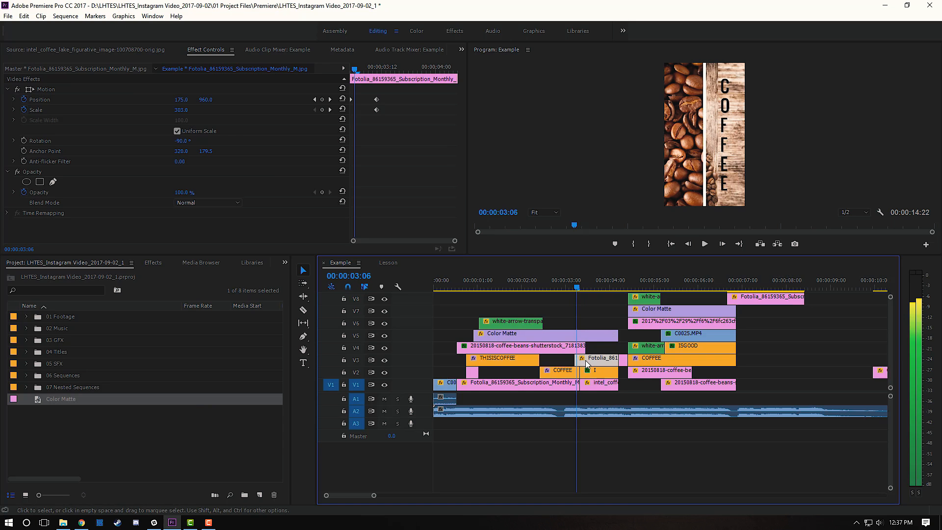
# - Disable the V4 coffee beans clip, examine the V3 Fotolia clip's entrance from 00:00:03:05 to 00:00:03:08, and re-enable the V4 clip
pyautogui.click(577, 348)
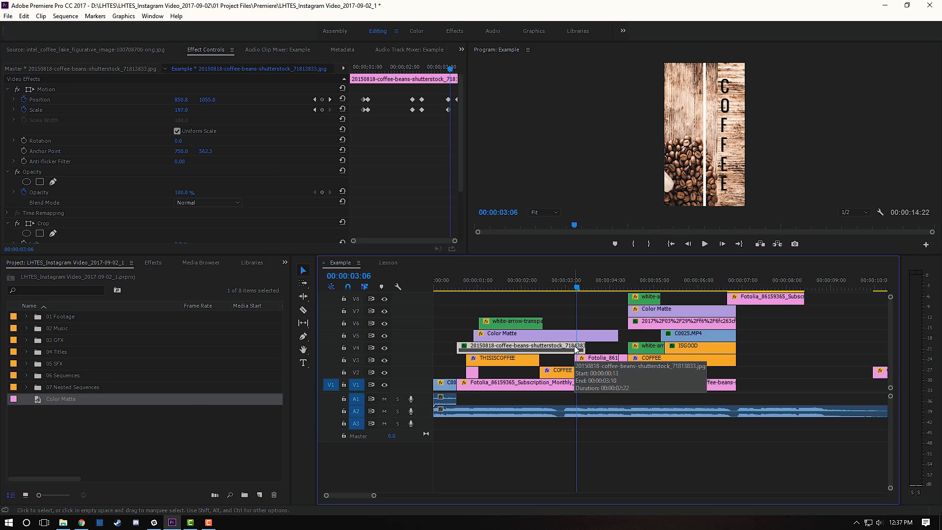
pyautogui.press('Left')
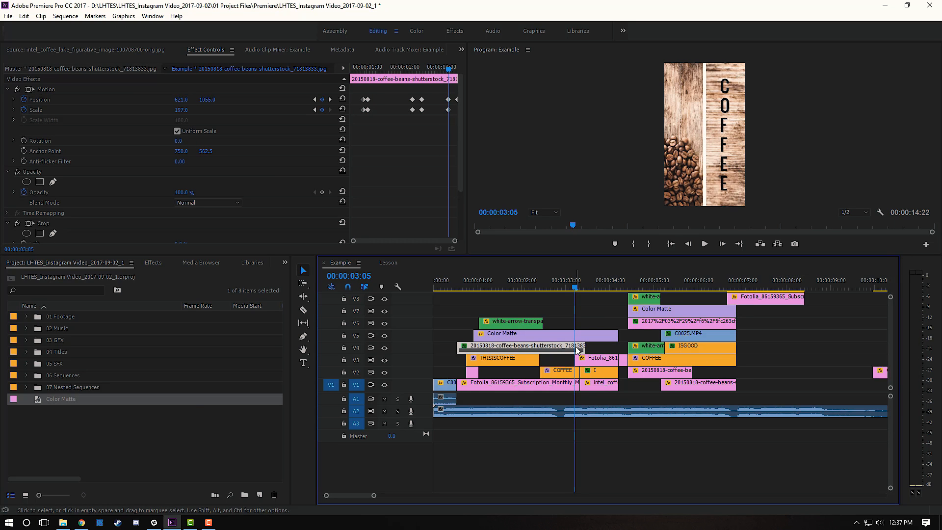
pyautogui.click(594, 361)
pyautogui.press('Right')
pyautogui.press('Right')
pyautogui.press('Right')
pyautogui.press('Right')
pyautogui.press('Right')
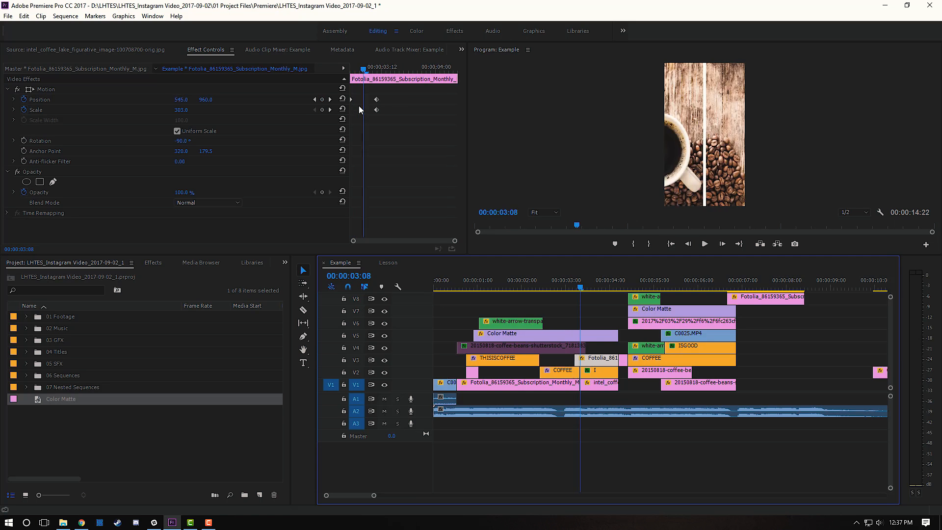
pyautogui.press('Left')
pyautogui.press('Left')
pyautogui.click(573, 344)
pyautogui.hotkey('shift', 'e')
pyautogui.press('Left')
pyautogui.press('Left')
pyautogui.press('Left')
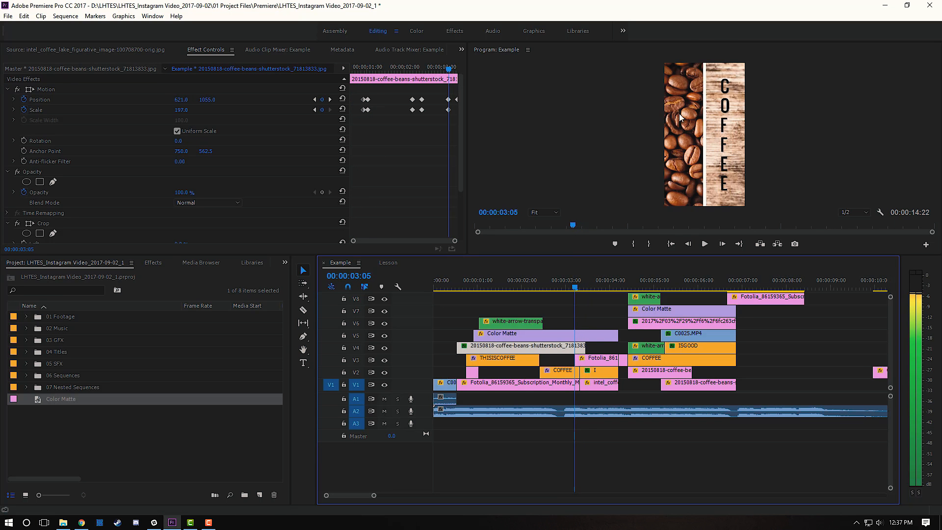
# - Examine the V4 coffee beans clip's exit frame by frame from 00:00:03:05 to 00:00:03:11
pyautogui.press('Right')
pyautogui.press('Right')
pyautogui.press('Right')
pyautogui.press('Right')
pyautogui.press('Right')
pyautogui.press('Right')
pyautogui.hotkey('shift', 'Left')
pyautogui.press('Right')
pyautogui.press('Right')
pyautogui.press('Right')
pyautogui.press('Right')
pyautogui.press('Right')
pyautogui.press('Left')
pyautogui.press('Left')
pyautogui.press('Left')
pyautogui.press('Left')
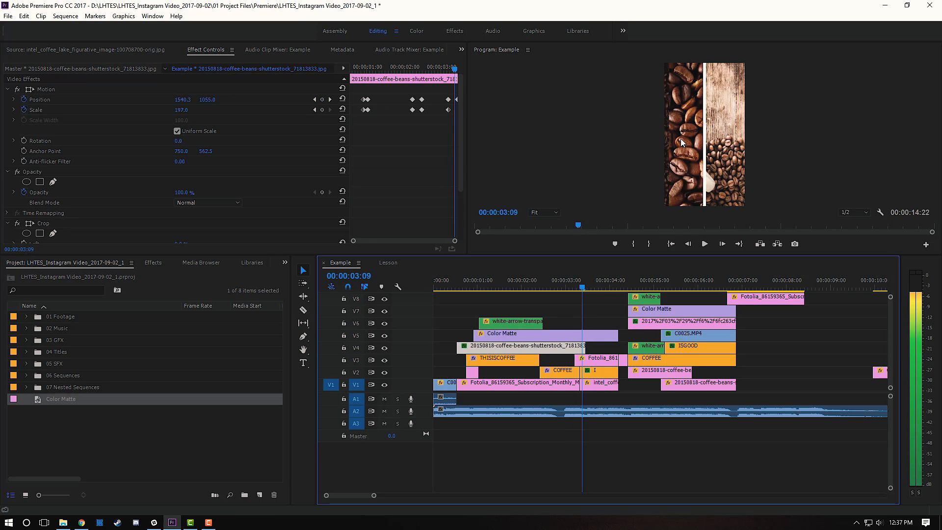
pyautogui.press('Right')
pyautogui.press('Right')
pyautogui.press('Right')
pyautogui.press('Right')
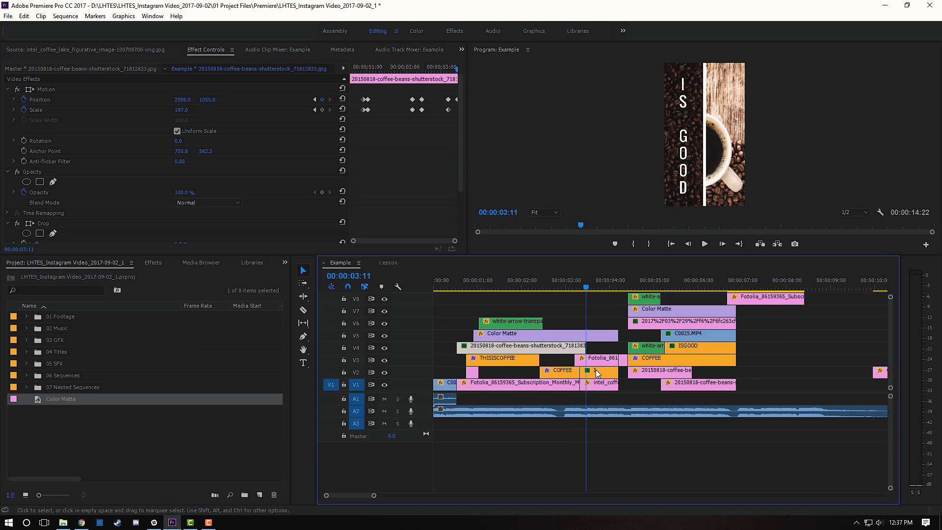
# - Select the IS GOOD graphic clip on V2 at 00:00:03:11 to examine its settings
pyautogui.click(598, 373)
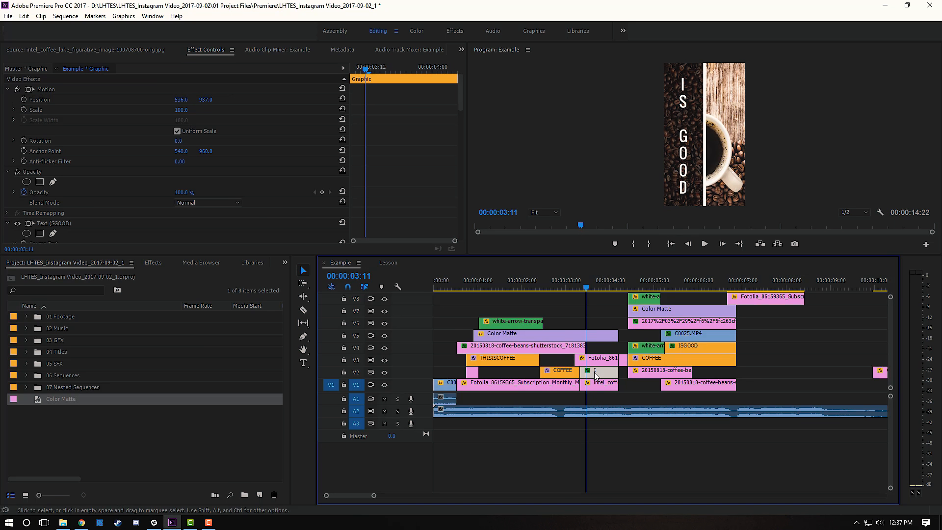